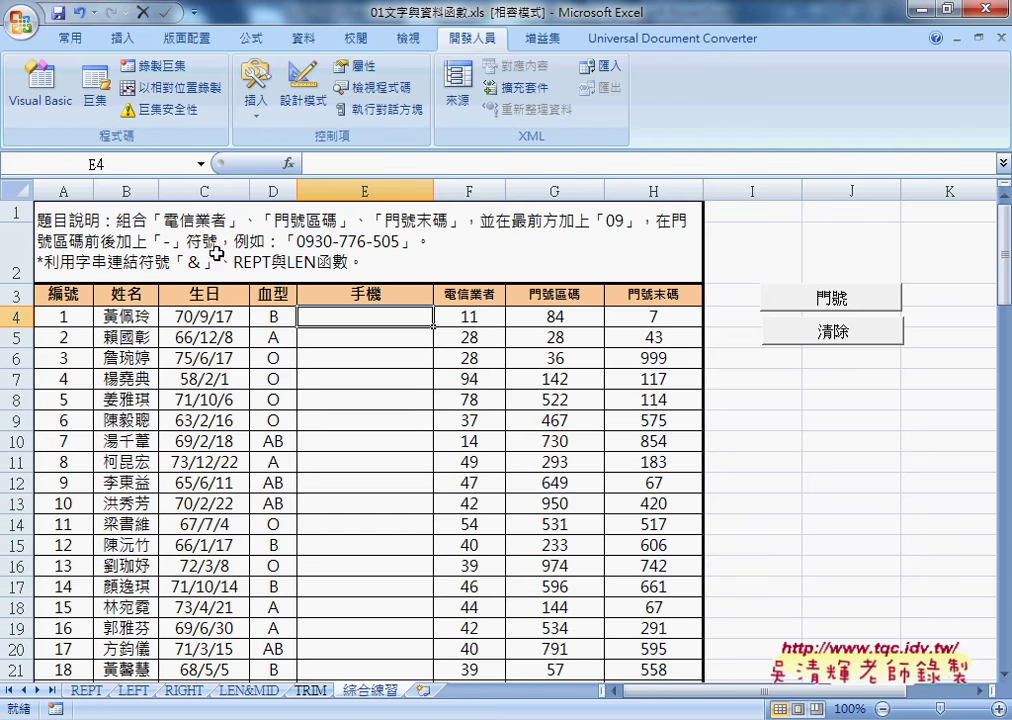
Step: Begin E4's formula as ="09"&F4&"-"& and start typing a function name
{"action": "left_click", "coordinate": [320, 160]}
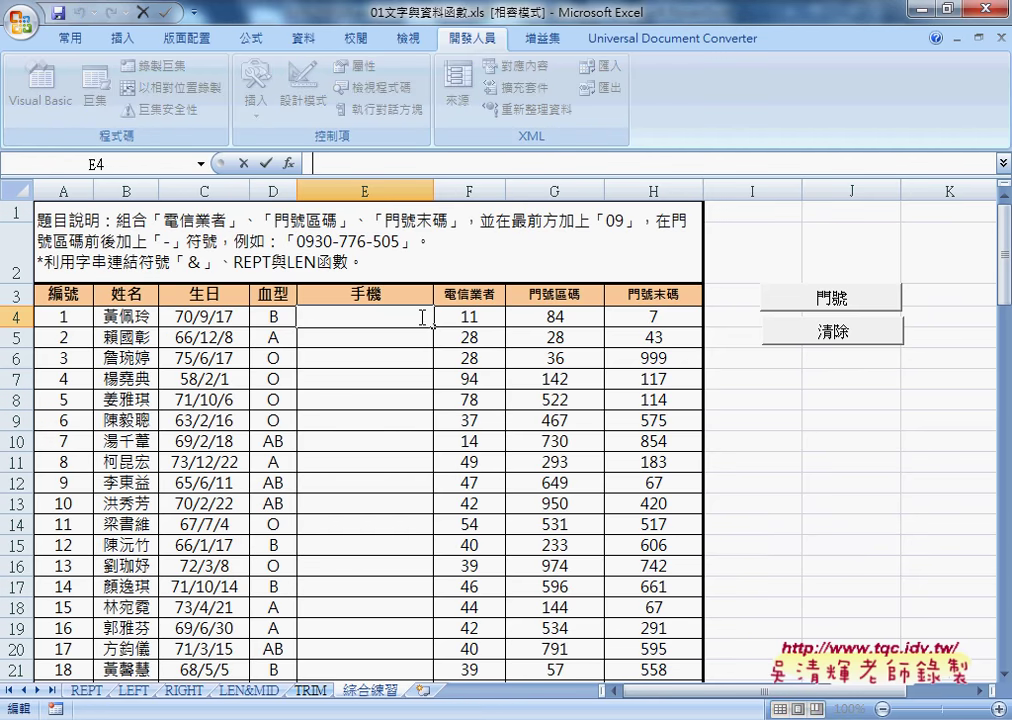
{"action": "type", "text": "="}
{"action": "type", "text": "\"0"}
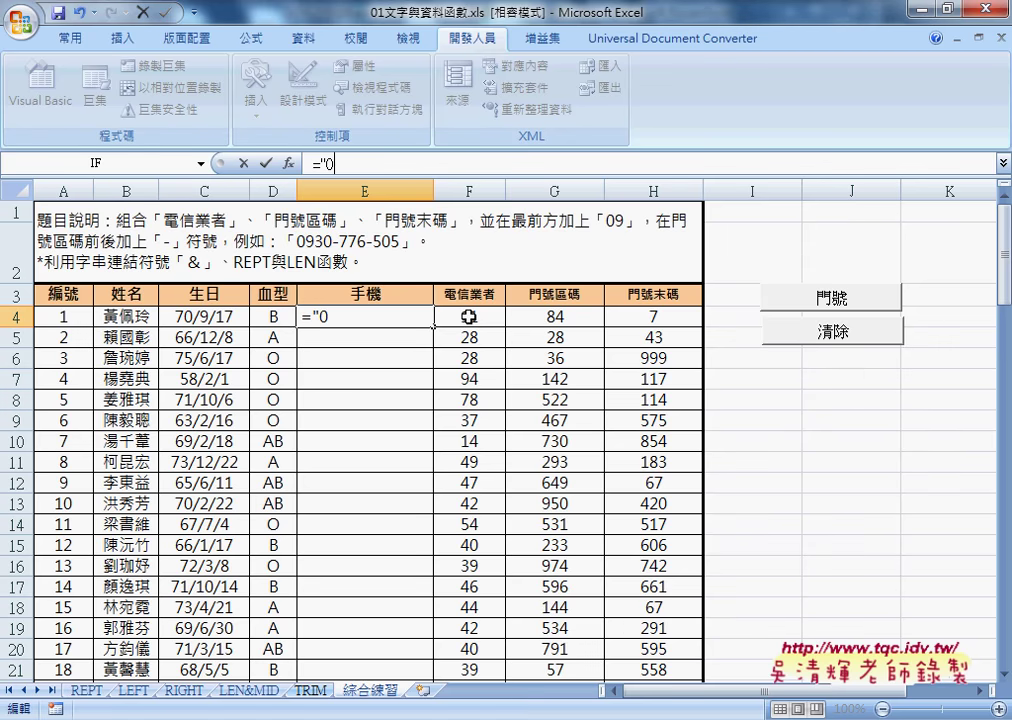
{"action": "type", "text": "9"}
{"action": "type", "text": "\""}
{"action": "type", "text": "&"}
{"action": "left_click", "coordinate": [468, 316]}
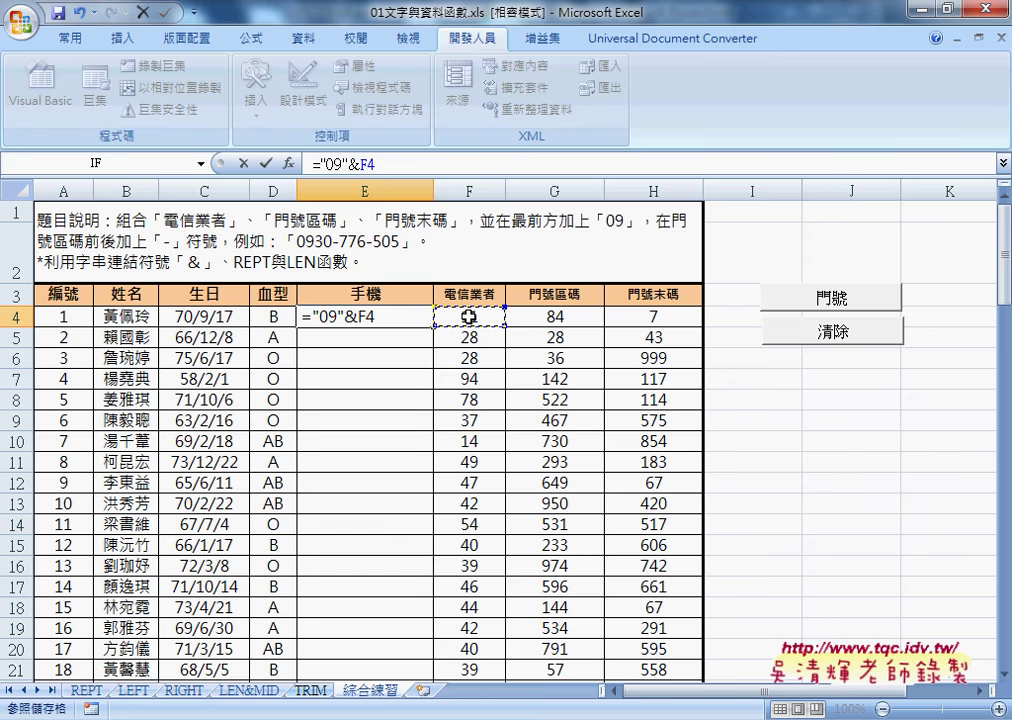
{"action": "type", "text": "&"}
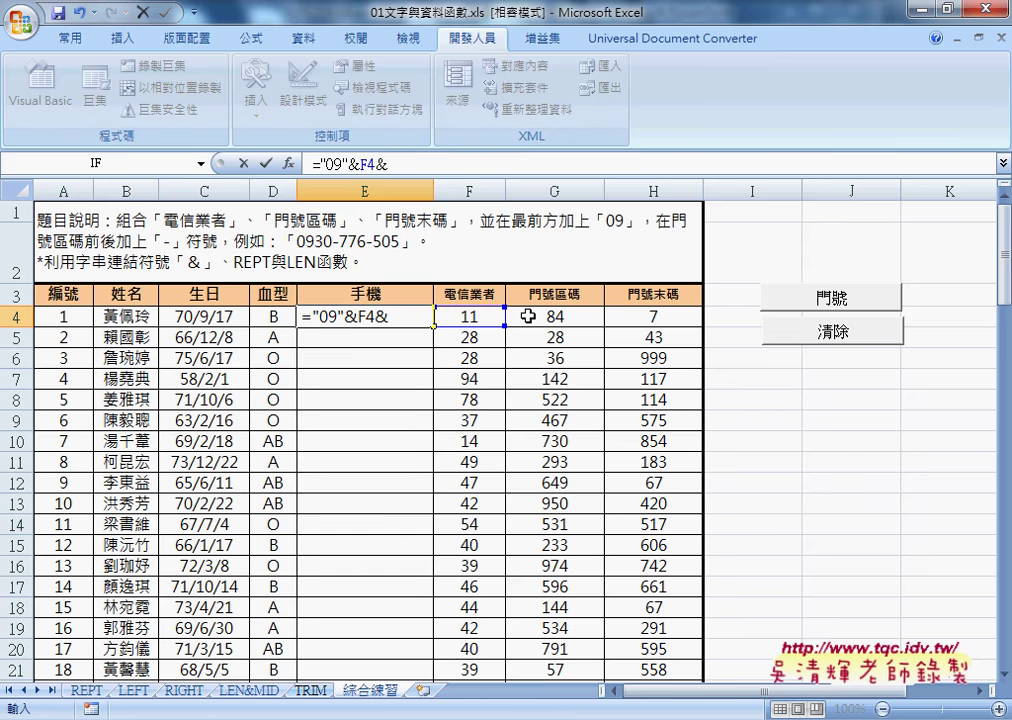
{"action": "type", "text": "\"-\""}
{"action": "type", "text": "&"}
{"action": "type", "text": "r"}
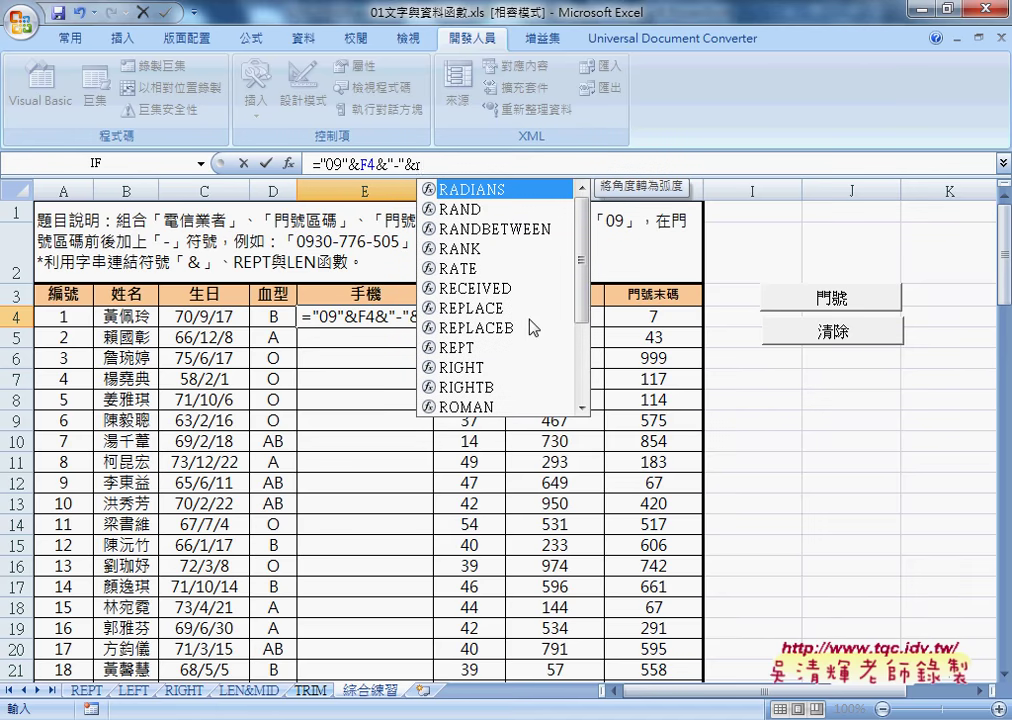
{"action": "type", "text": "p"}
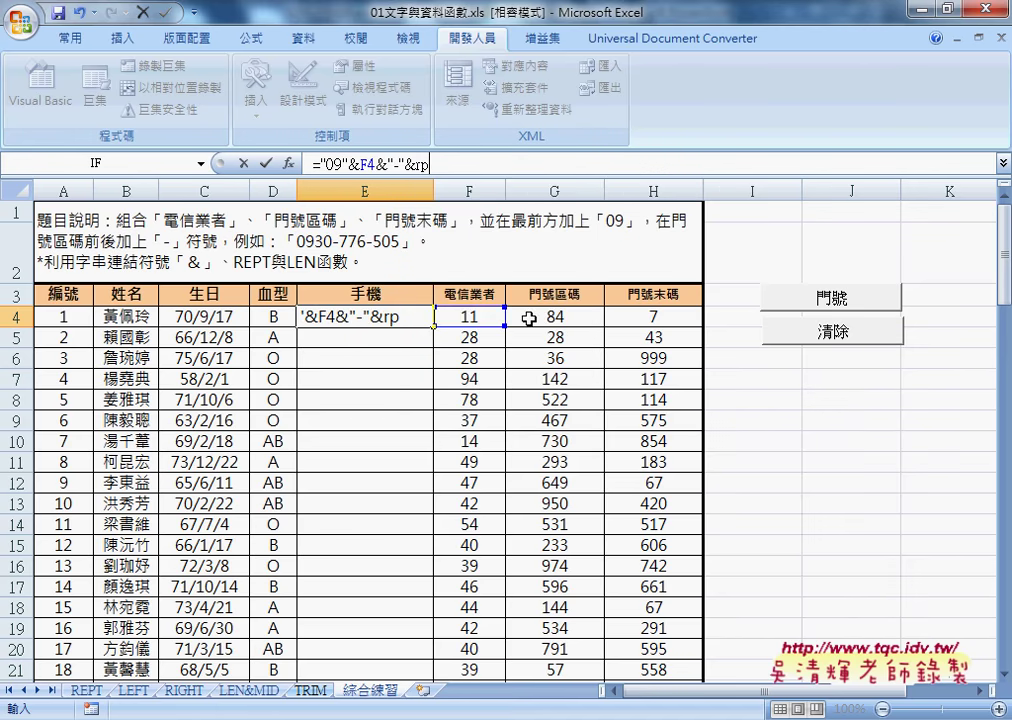
Step: Append REPT("0",3-LEN(G4)) to E4's formula and commit it, so E4 shows 0911-0
{"action": "key", "text": "BackSpace"}
{"action": "type", "text": "e"}
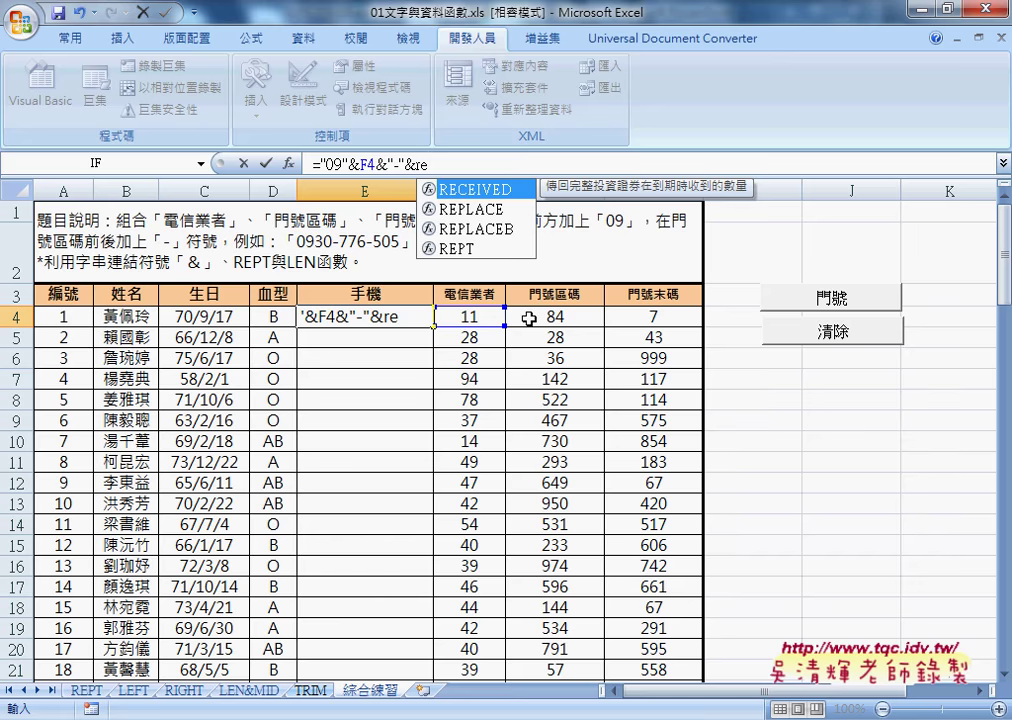
{"action": "type", "text": "p"}
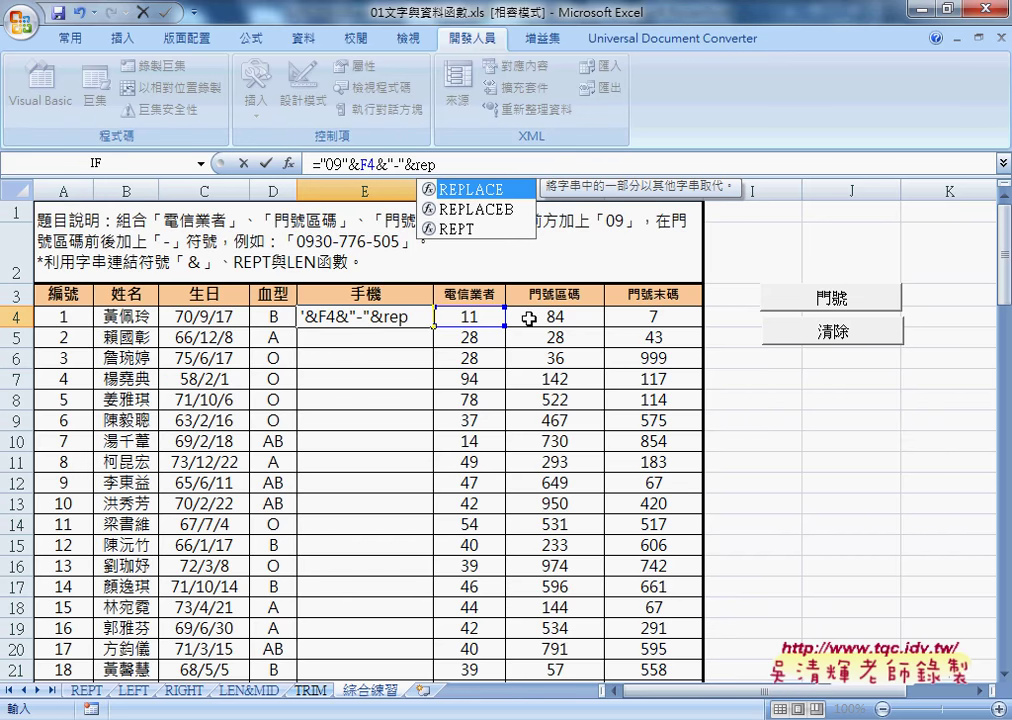
{"action": "double_click", "coordinate": [470, 229]}
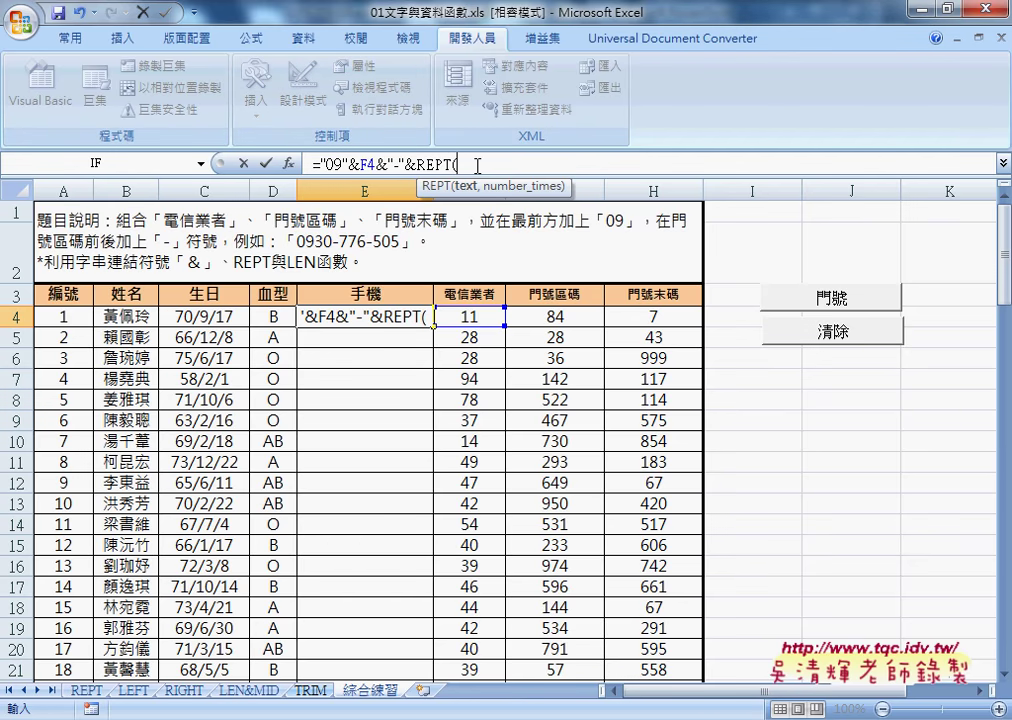
{"action": "type", "text": "\""}
{"action": "type", "text": "0\""}
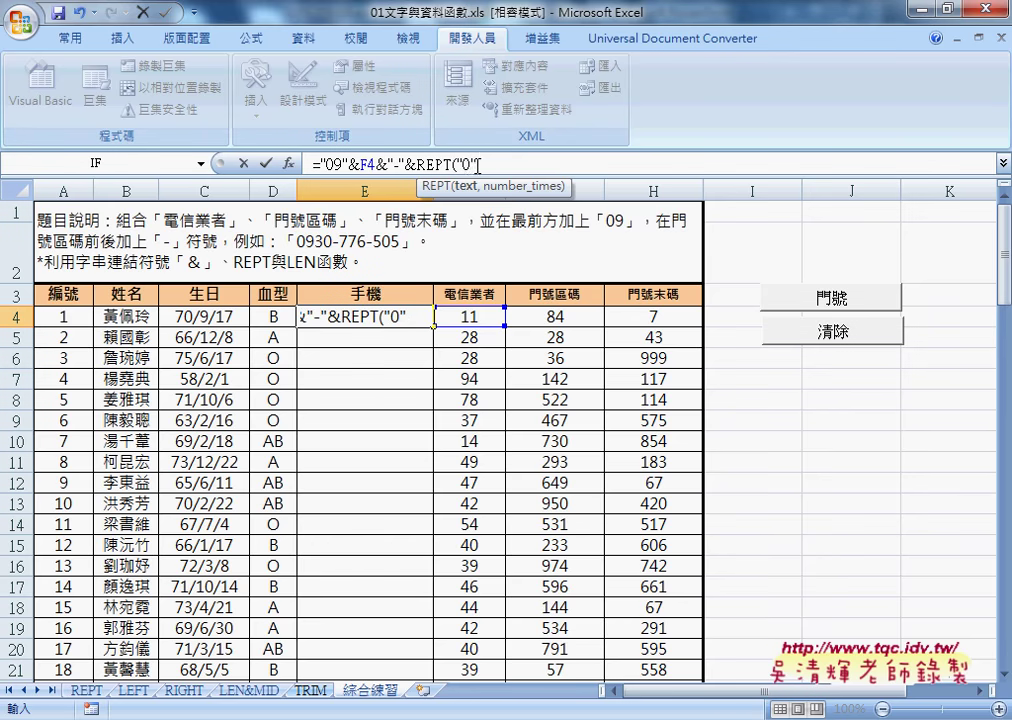
{"action": "type", "text": ","}
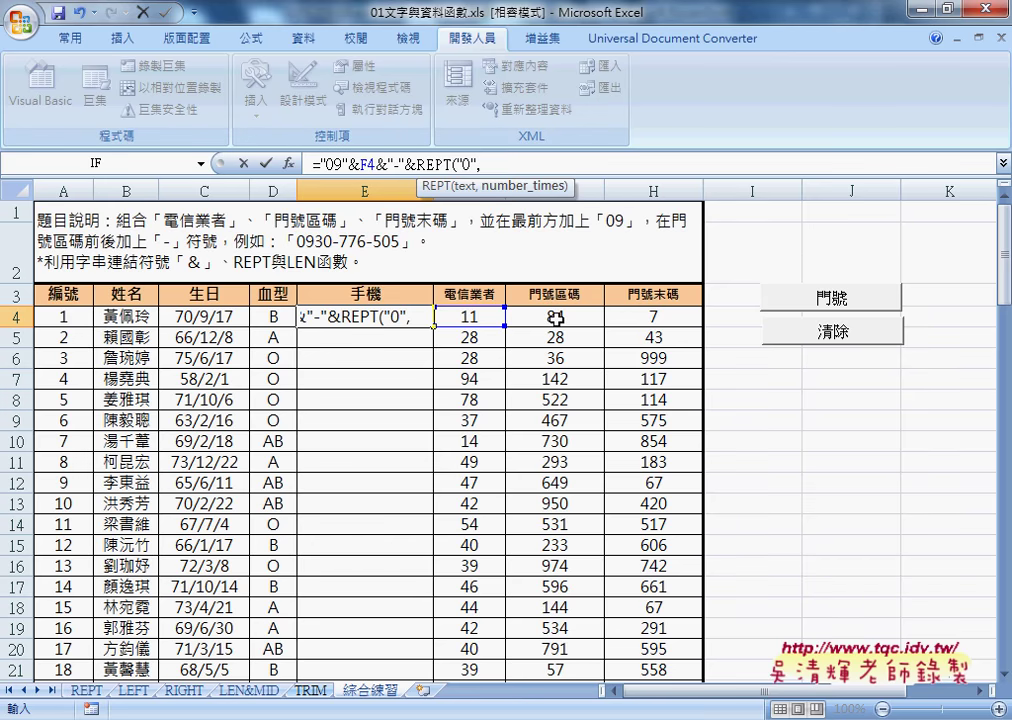
{"action": "type", "text": "3"}
{"action": "type", "text": "-"}
{"action": "type", "text": "le"}
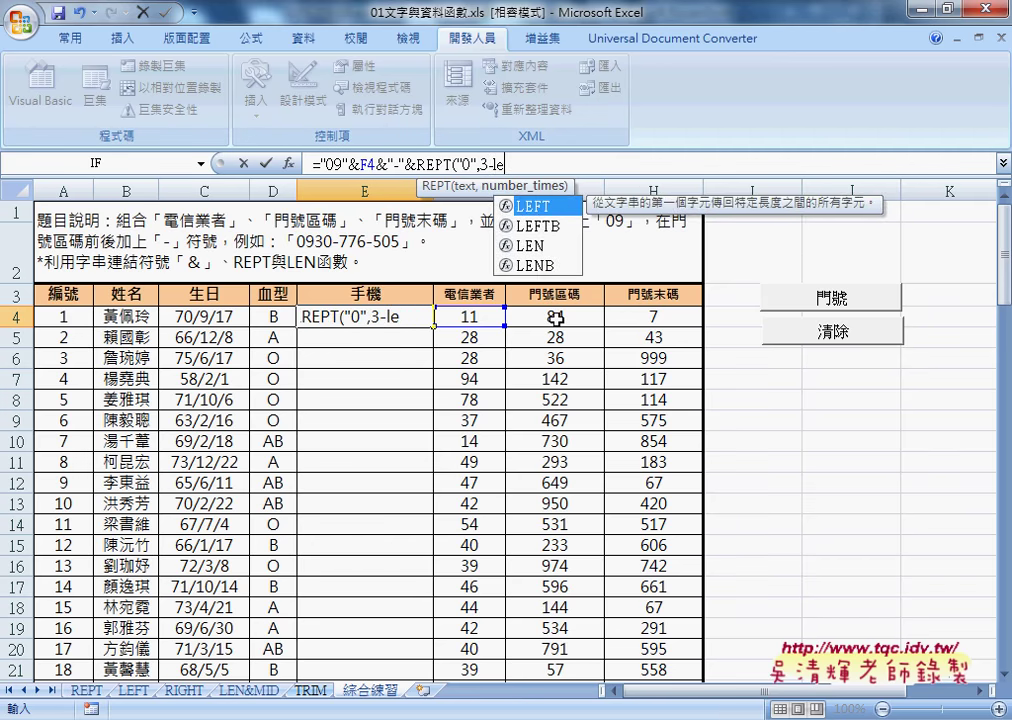
{"action": "type", "text": "n("}
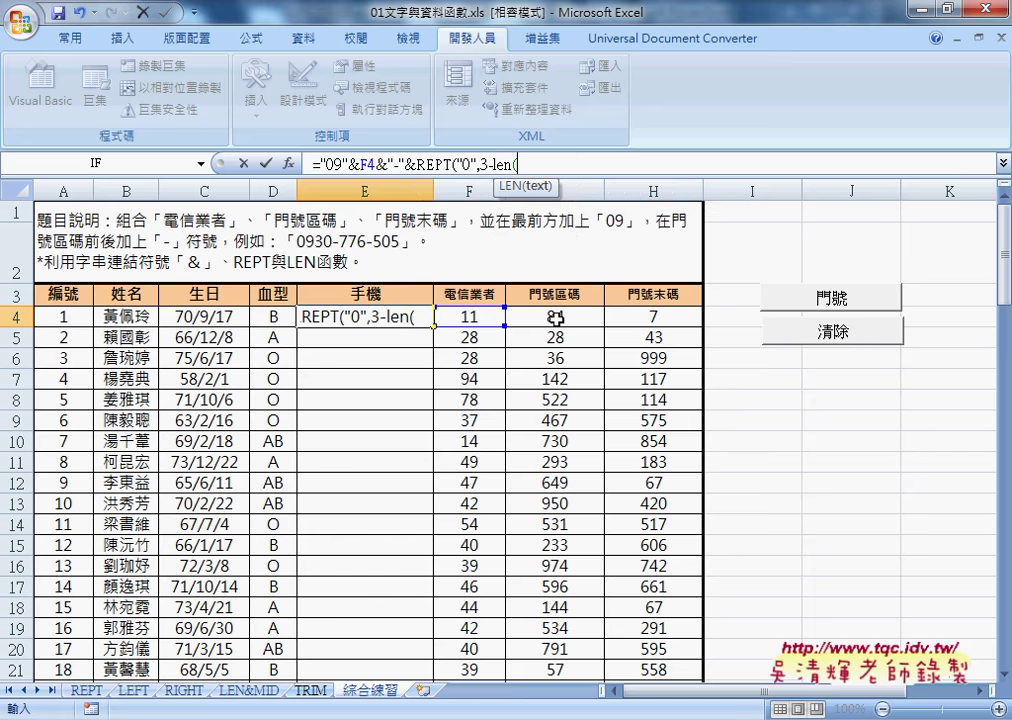
{"action": "left_click", "coordinate": [568, 318]}
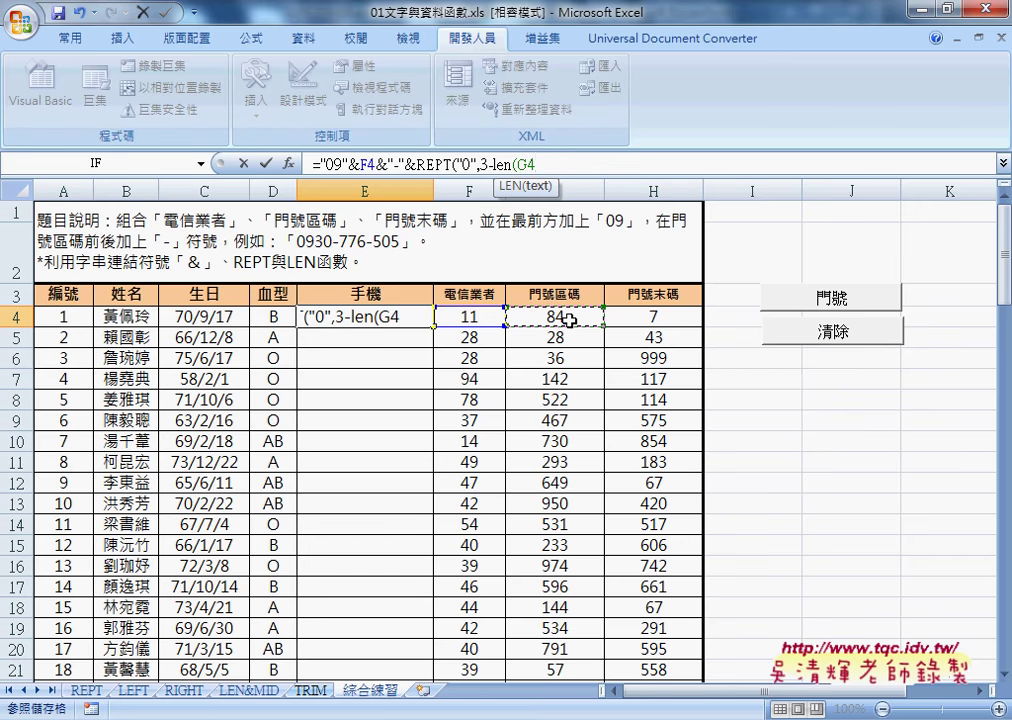
{"action": "type", "text": ")"}
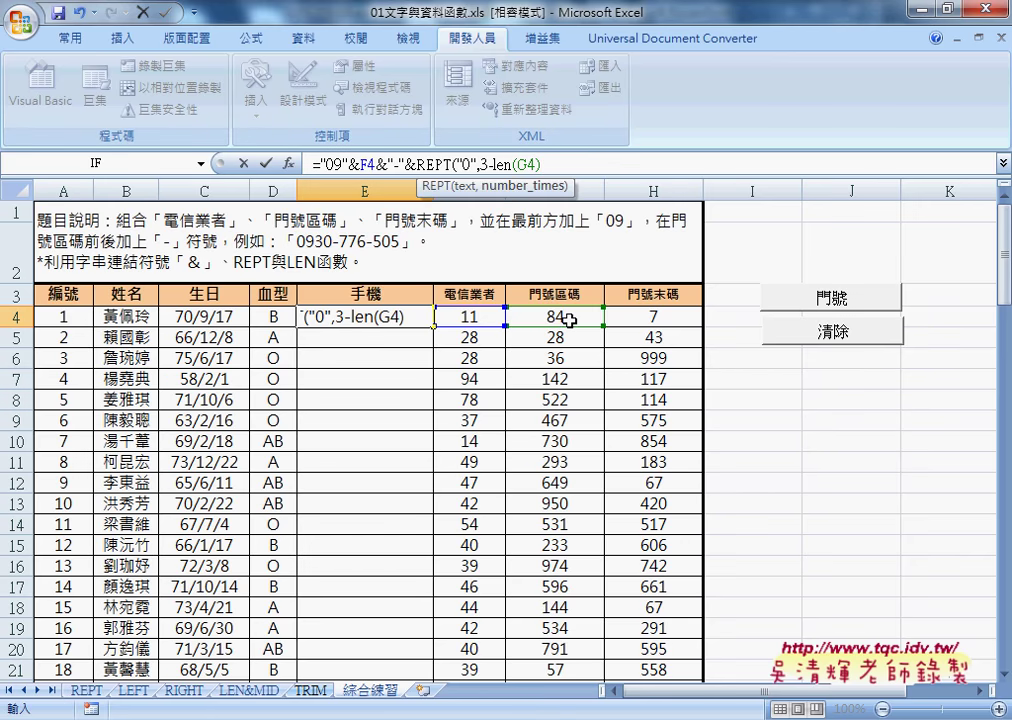
{"action": "type", "text": ")"}
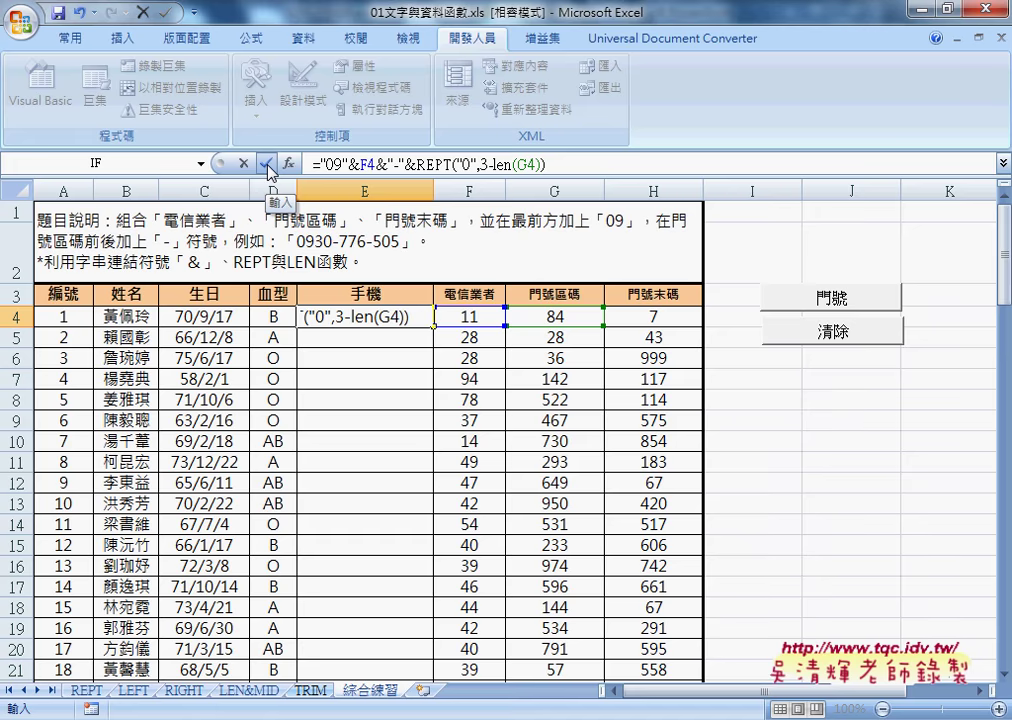
{"action": "left_click", "coordinate": [266, 163]}
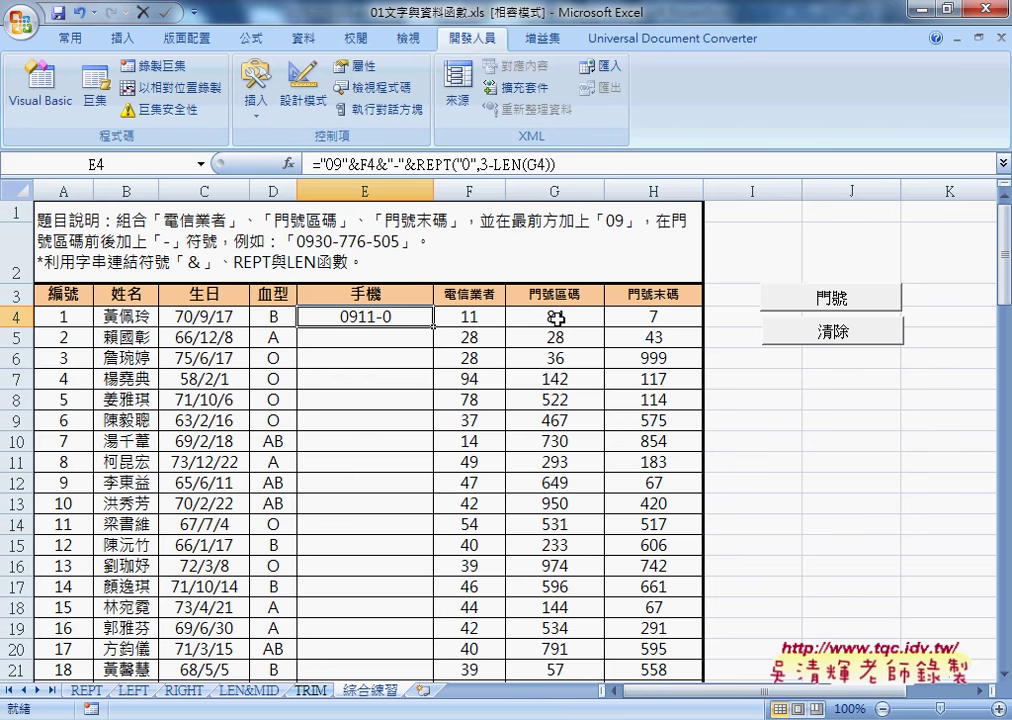
Step: Append &G4 to E4's formula so it displays 0911-084, then highlight the 7 in H4
{"action": "left_click", "coordinate": [603, 164]}
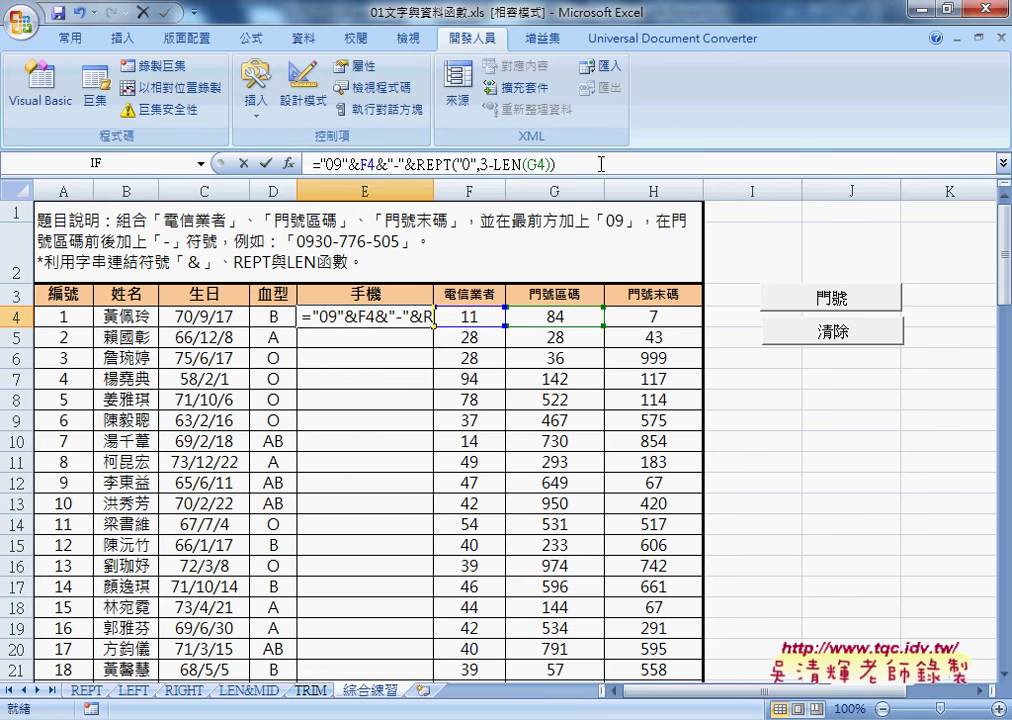
{"action": "type", "text": "&"}
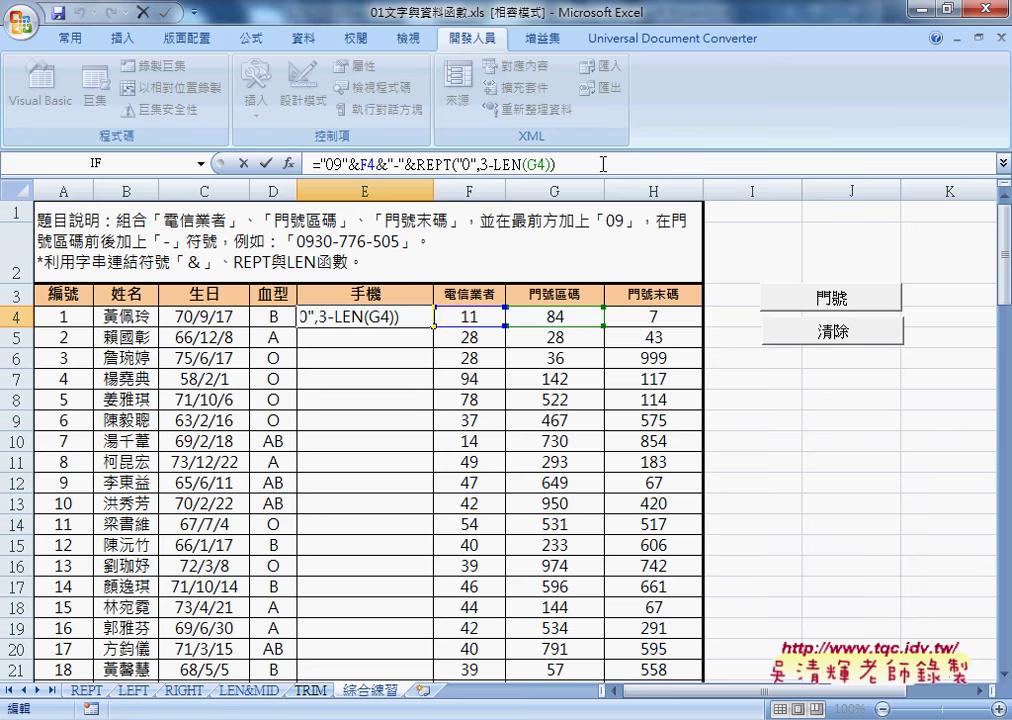
{"action": "left_click", "coordinate": [556, 317]}
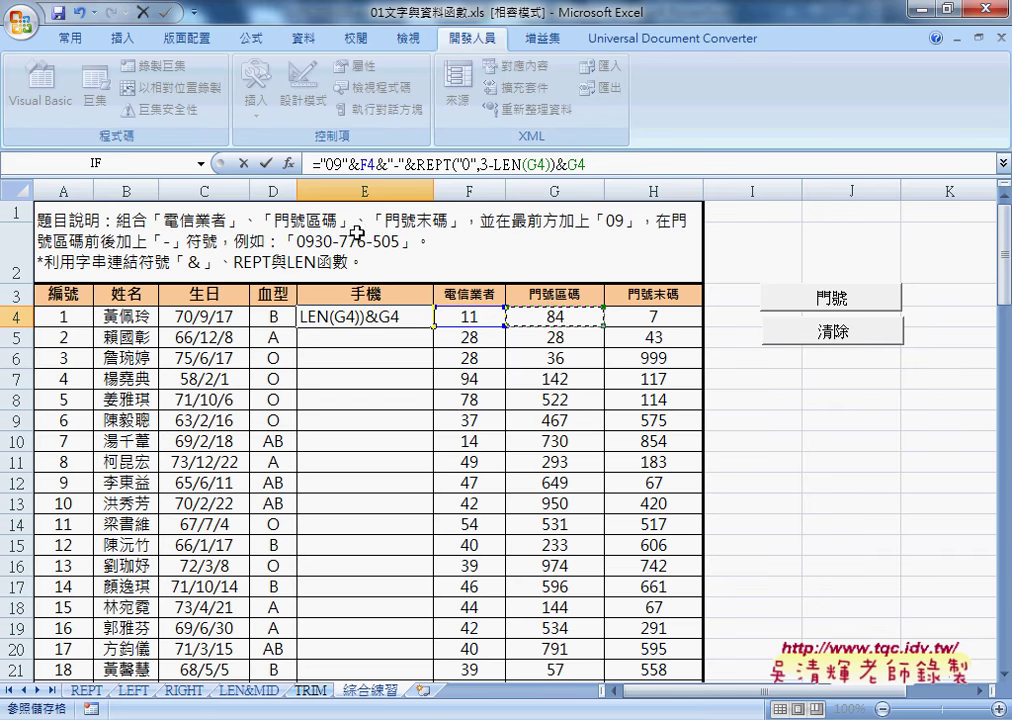
{"action": "left_click", "coordinate": [263, 165]}
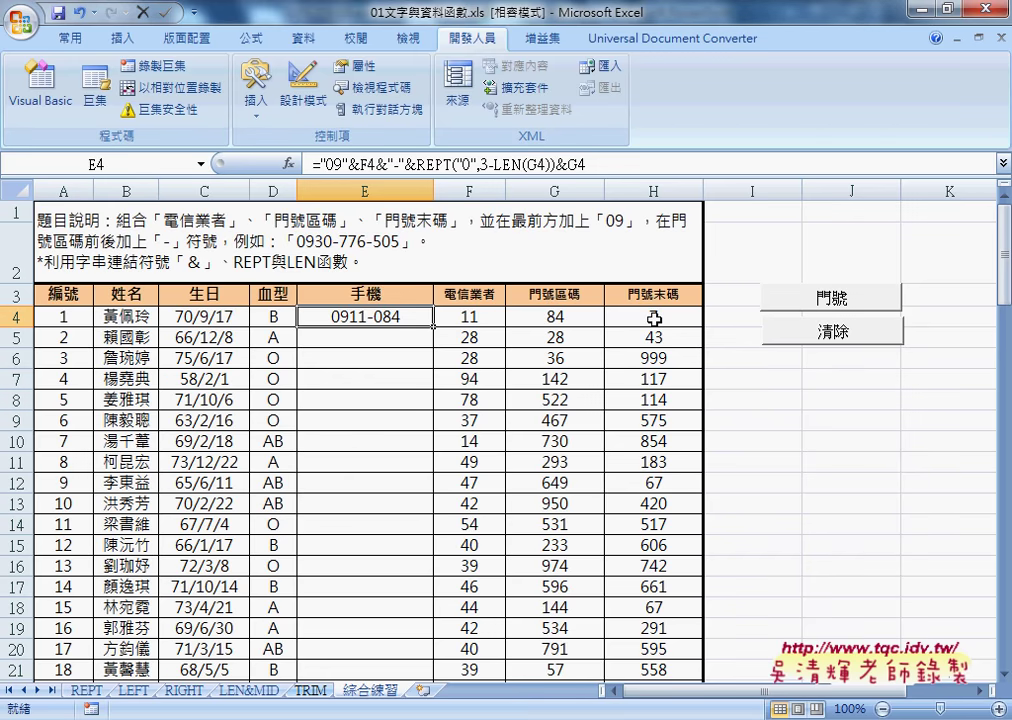
{"action": "left_click_drag", "start_coordinate": [637, 325], "coordinate": [667, 323]}
{"action": "left_click_drag", "start_coordinate": [546, 325], "coordinate": [564, 324]}
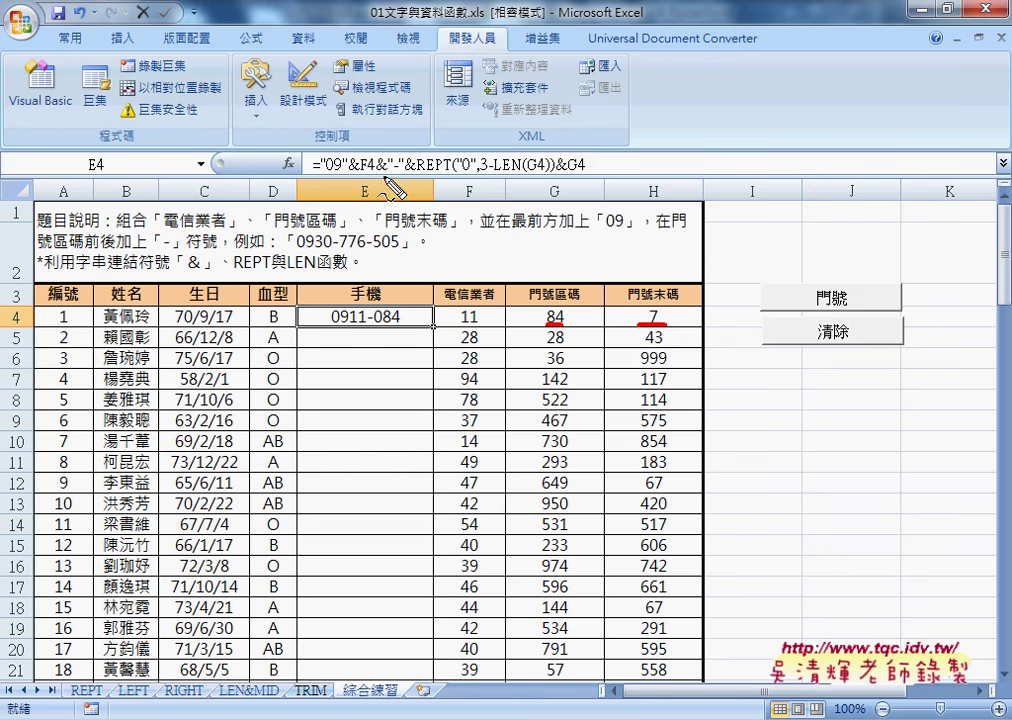
{"action": "left_click_drag", "start_coordinate": [318, 171], "coordinate": [580, 169]}
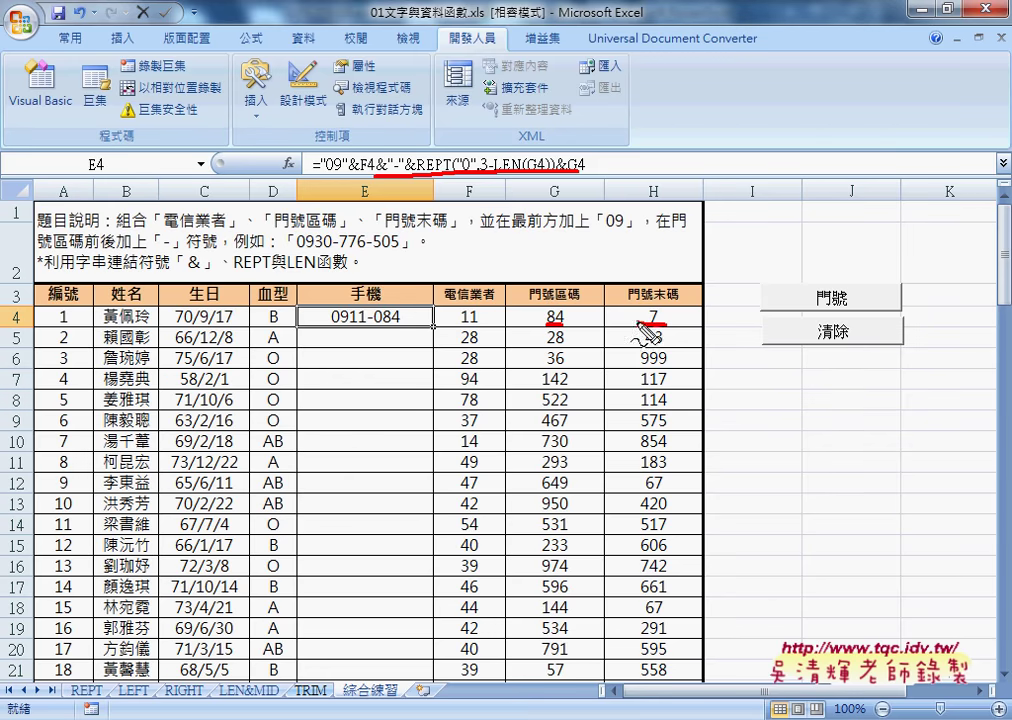
{"action": "left_click_drag", "start_coordinate": [638, 324], "coordinate": [640, 321]}
{"action": "left_click_drag", "start_coordinate": [662, 175], "coordinate": [656, 174]}
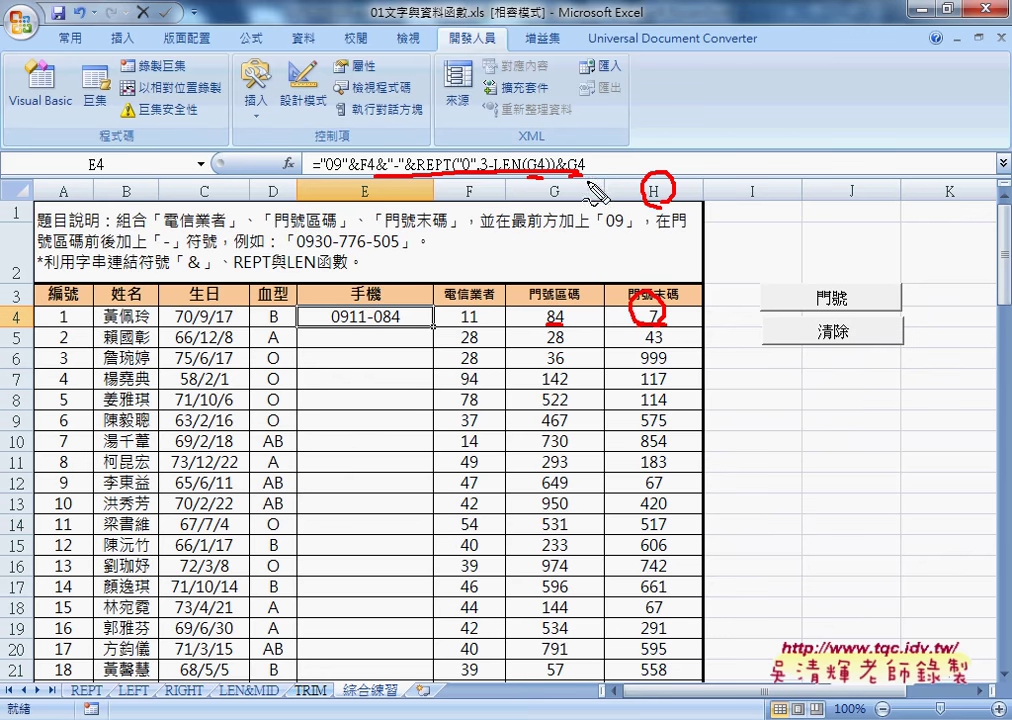
{"action": "key", "text": "Escape"}
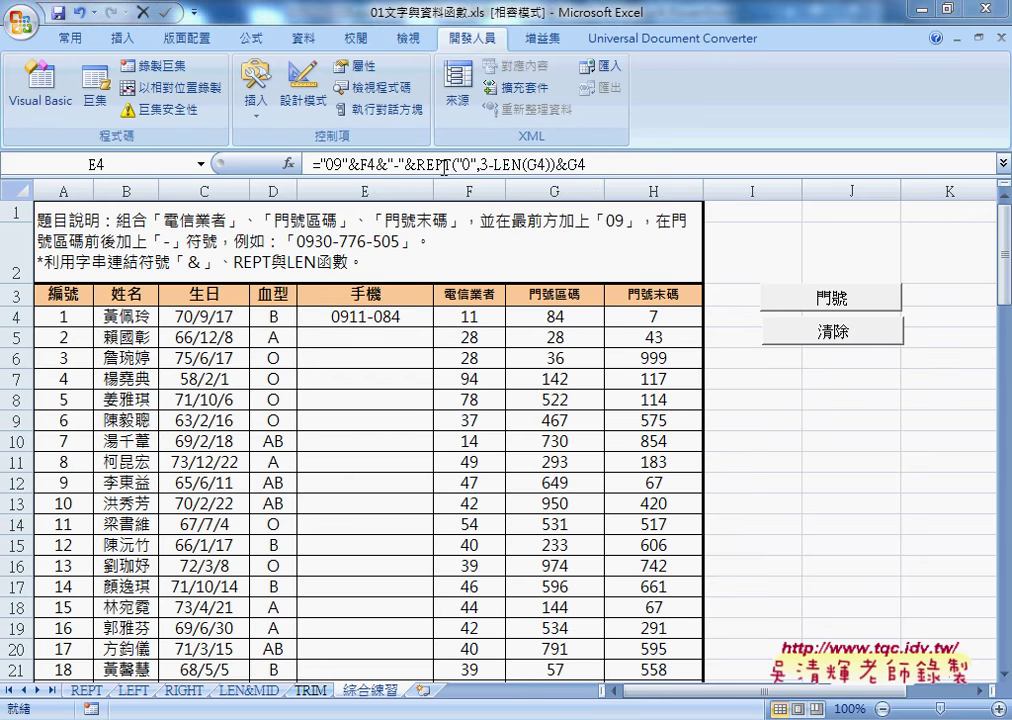
{"action": "left_click_drag", "start_coordinate": [377, 164], "coordinate": [600, 164]}
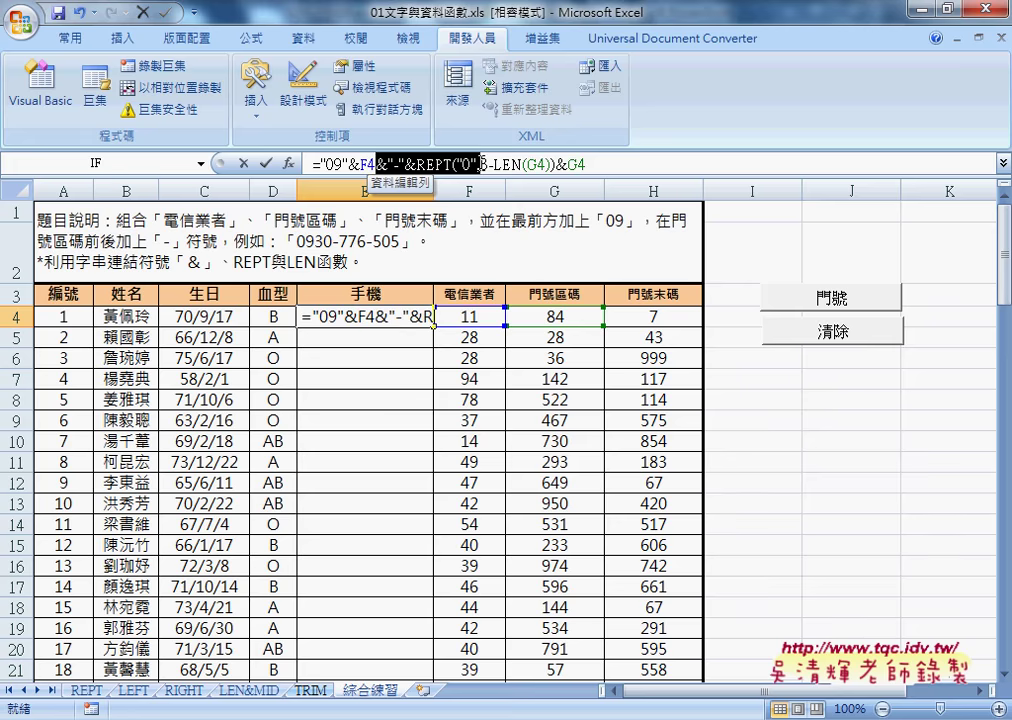
{"action": "left_click", "coordinate": [609, 164]}
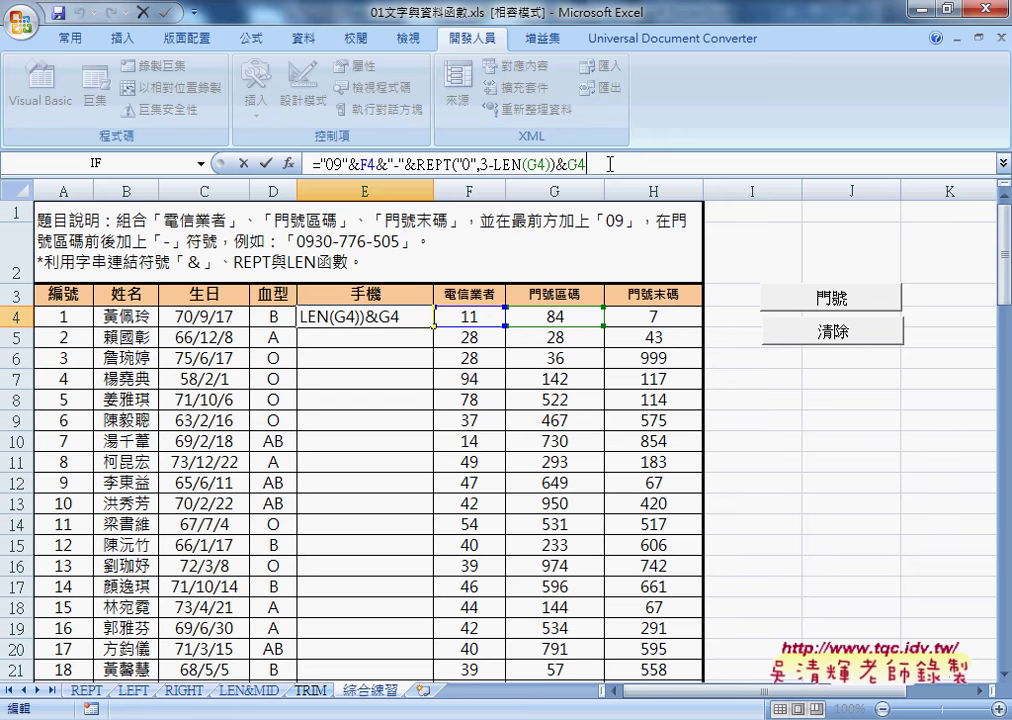
{"action": "key", "text": "ctrl+v"}
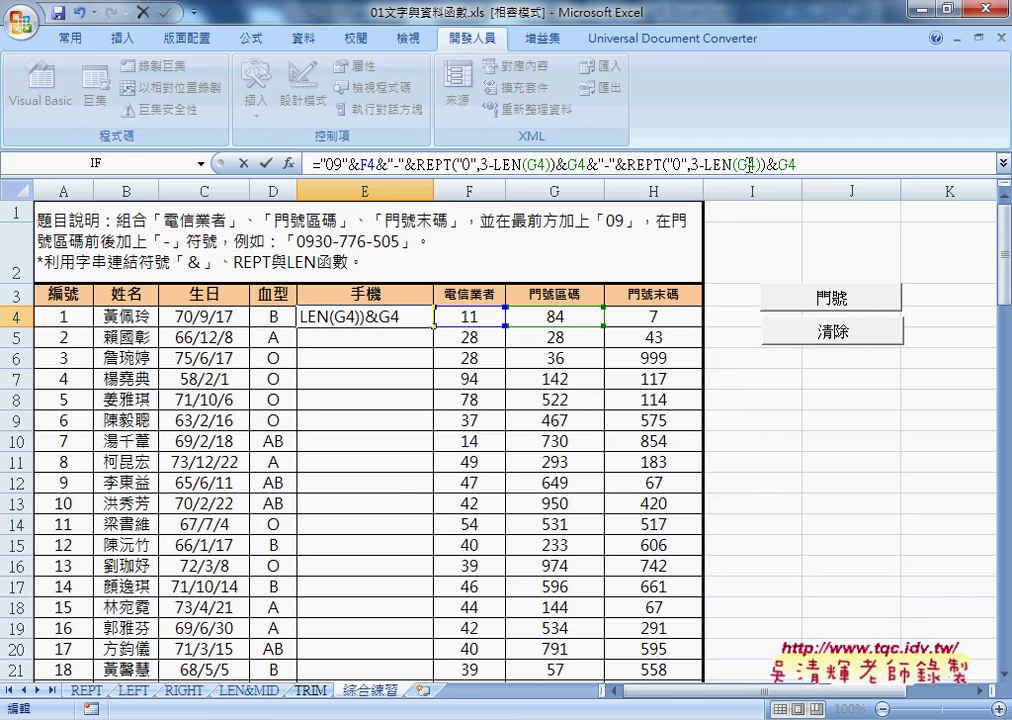
{"action": "double_click", "coordinate": [749, 164]}
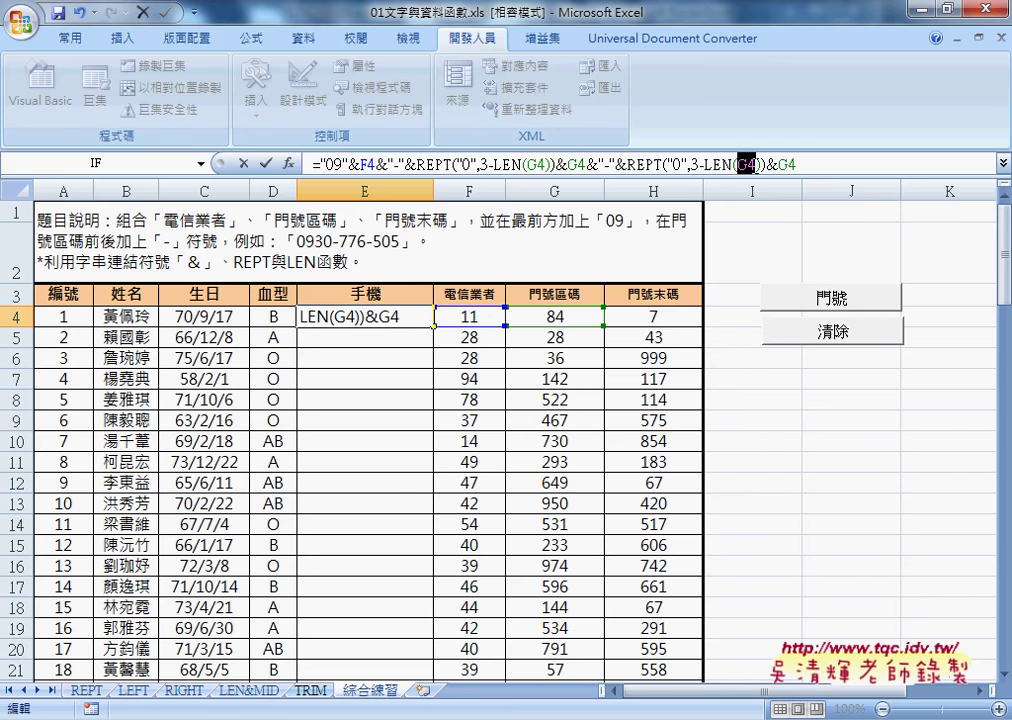
{"action": "left_click", "coordinate": [649, 315]}
{"action": "double_click", "coordinate": [786, 164]}
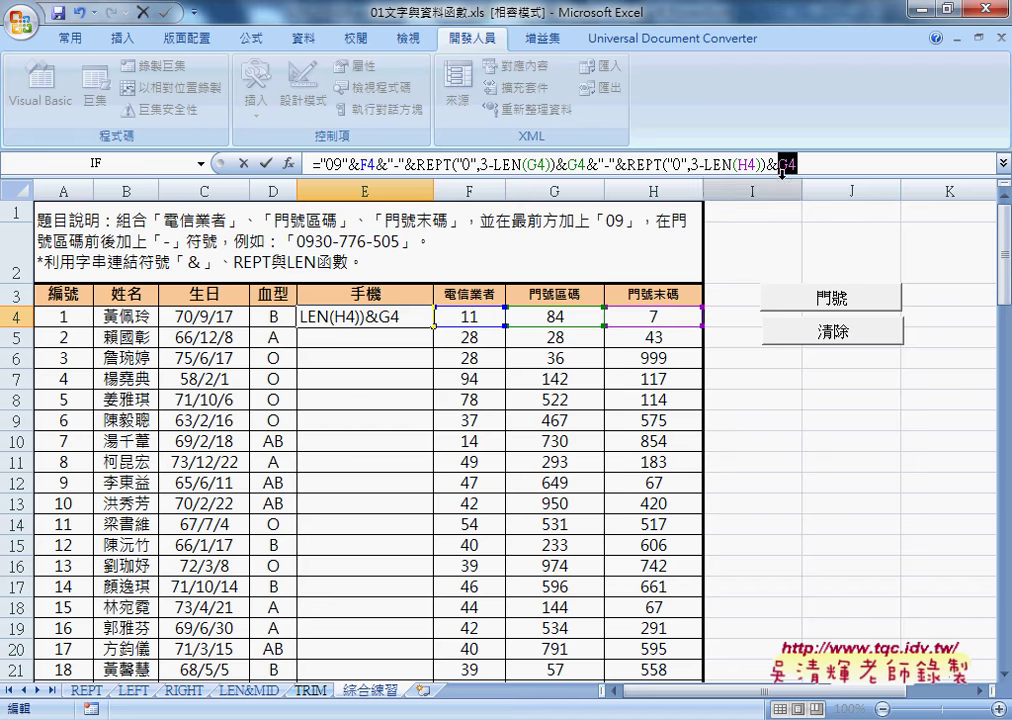
{"action": "left_click", "coordinate": [664, 317]}
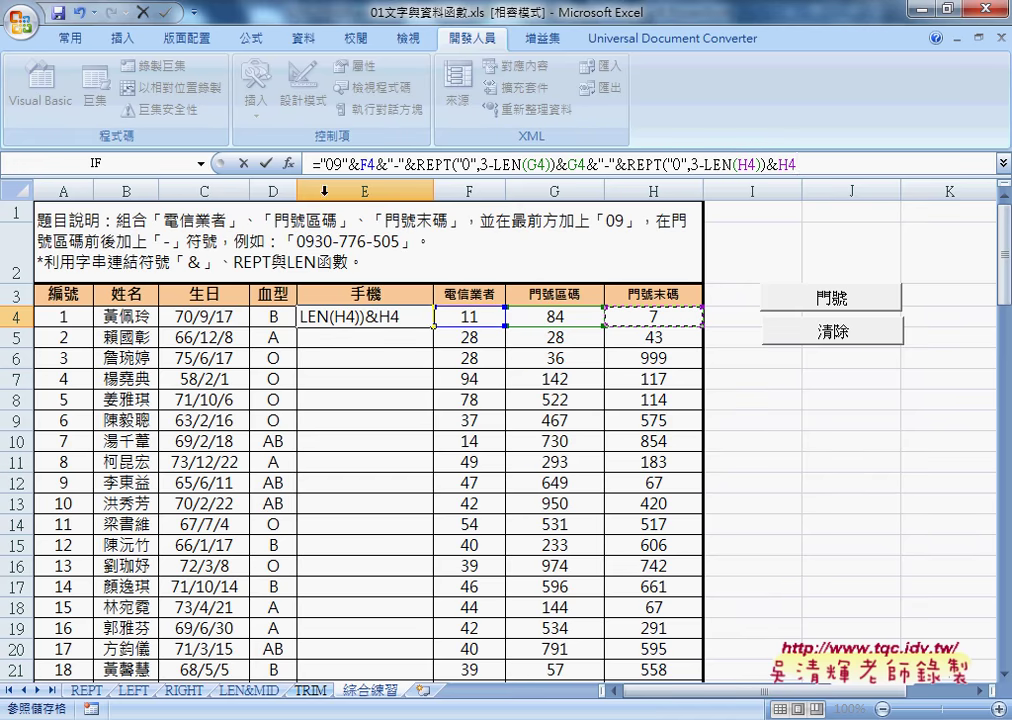
{"action": "left_click", "coordinate": [265, 163]}
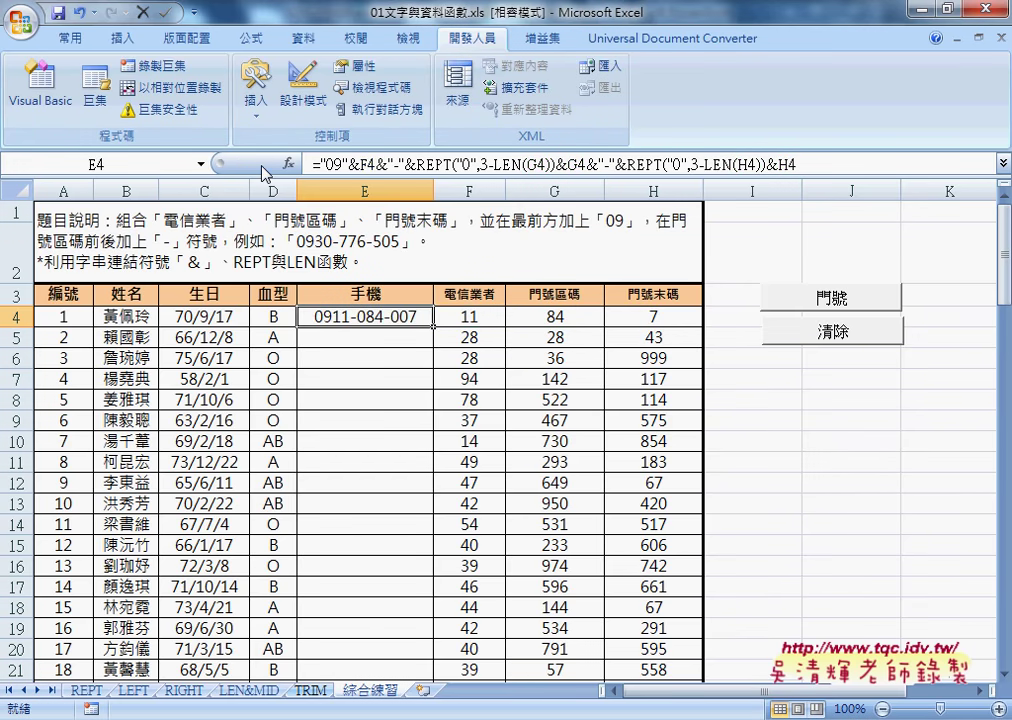
Step: Fill E4's phone formula down to E21 and select cell I7
{"action": "double_click", "coordinate": [433, 326]}
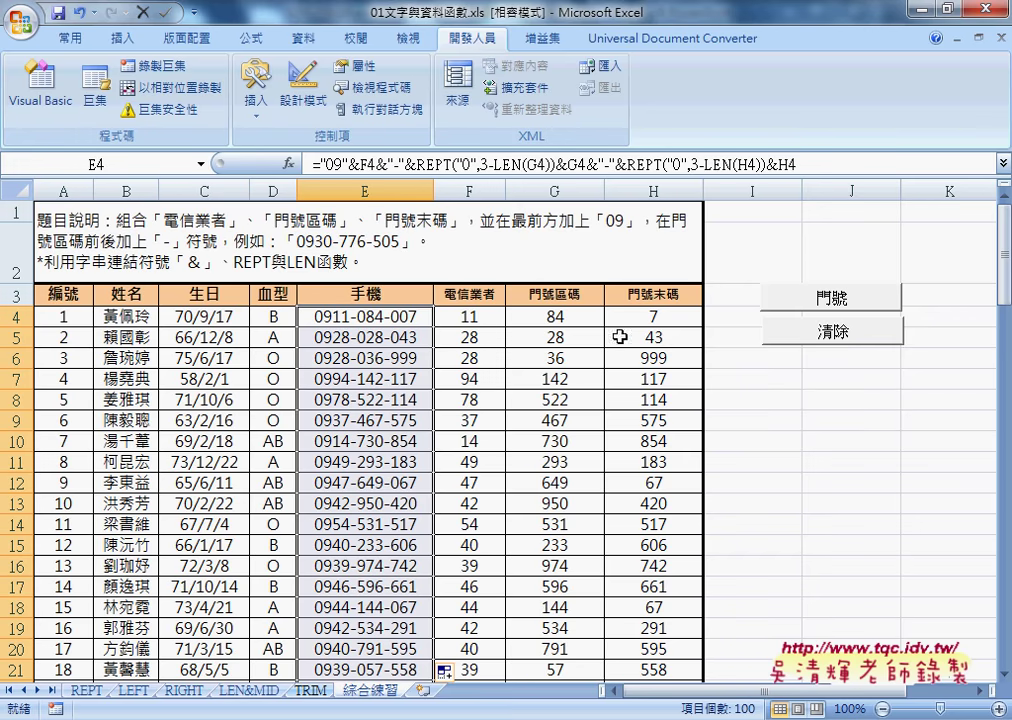
{"action": "left_click", "coordinate": [750, 377]}
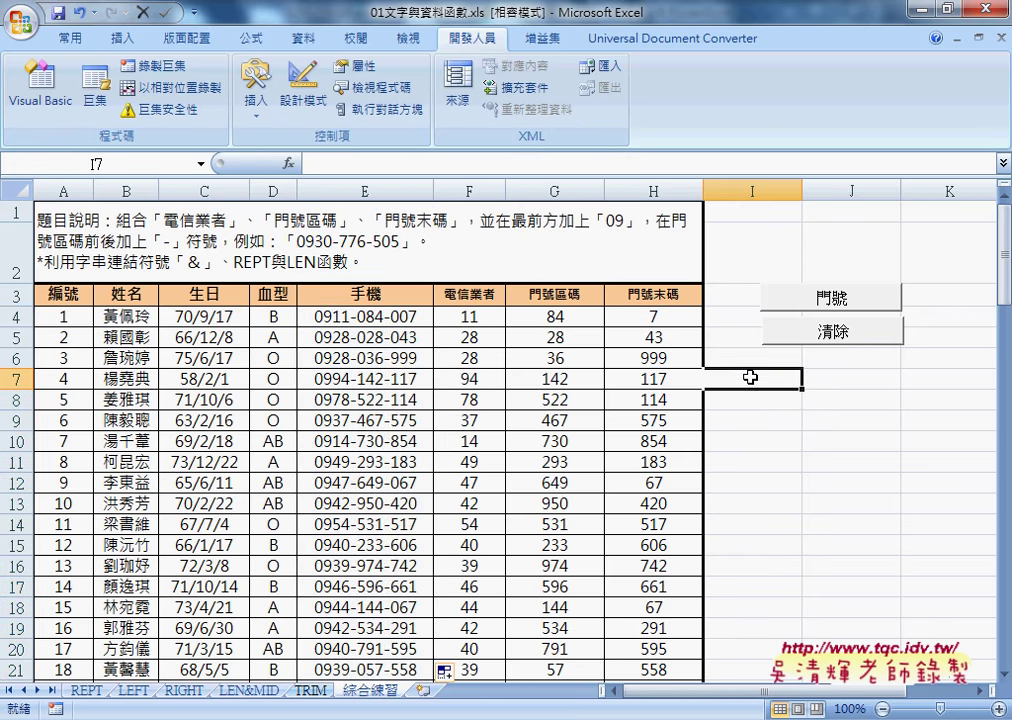
{"action": "left_click", "coordinate": [289, 163]}
{"action": "left_click", "coordinate": [679, 236]}
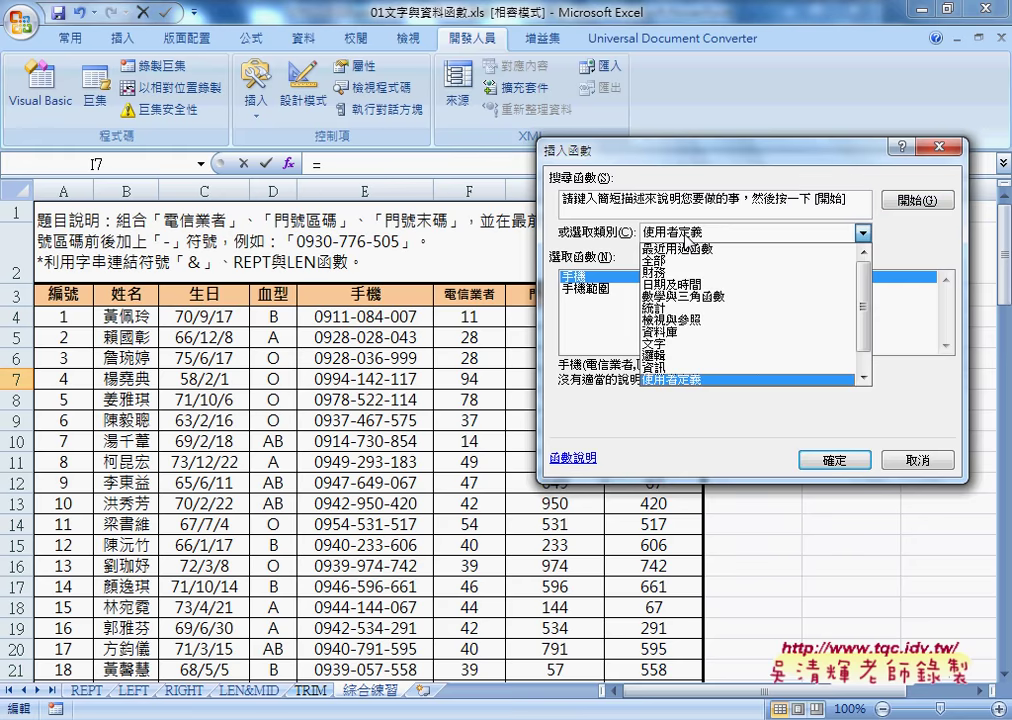
{"action": "left_click", "coordinate": [684, 344]}
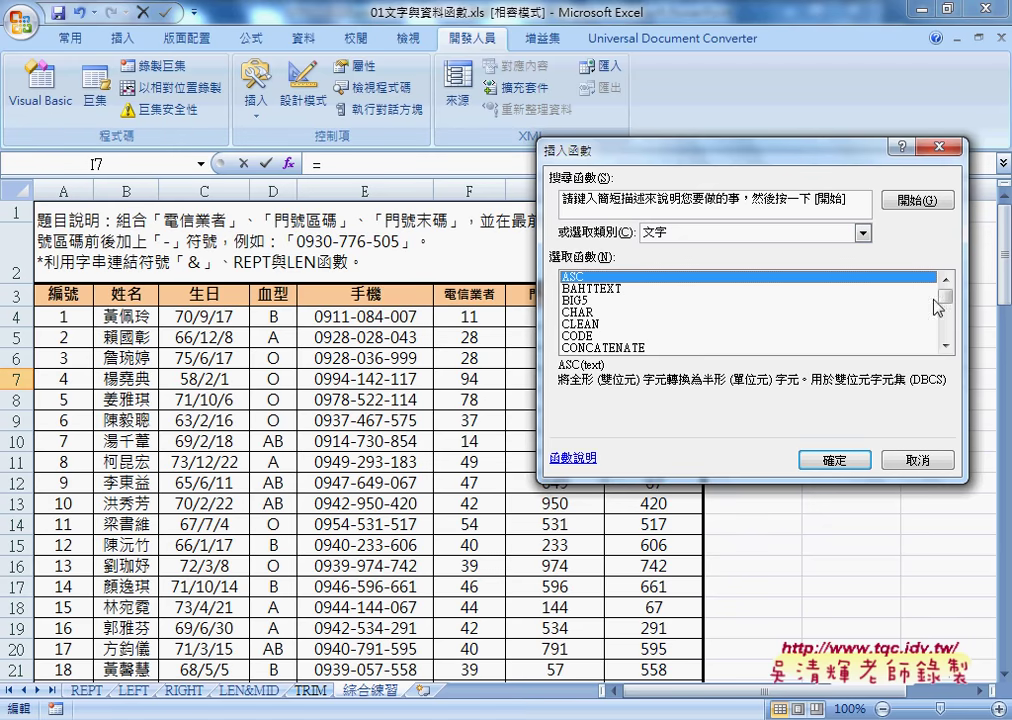
{"action": "left_click_drag", "start_coordinate": [944, 297], "coordinate": [950, 347]}
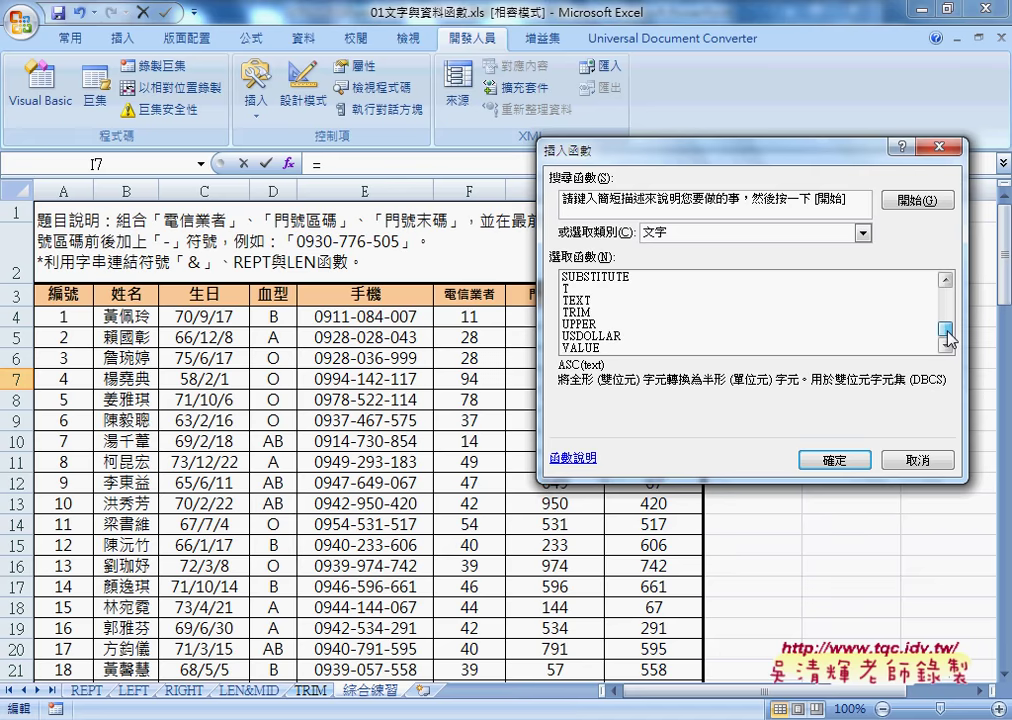
{"action": "left_click", "coordinate": [577, 302]}
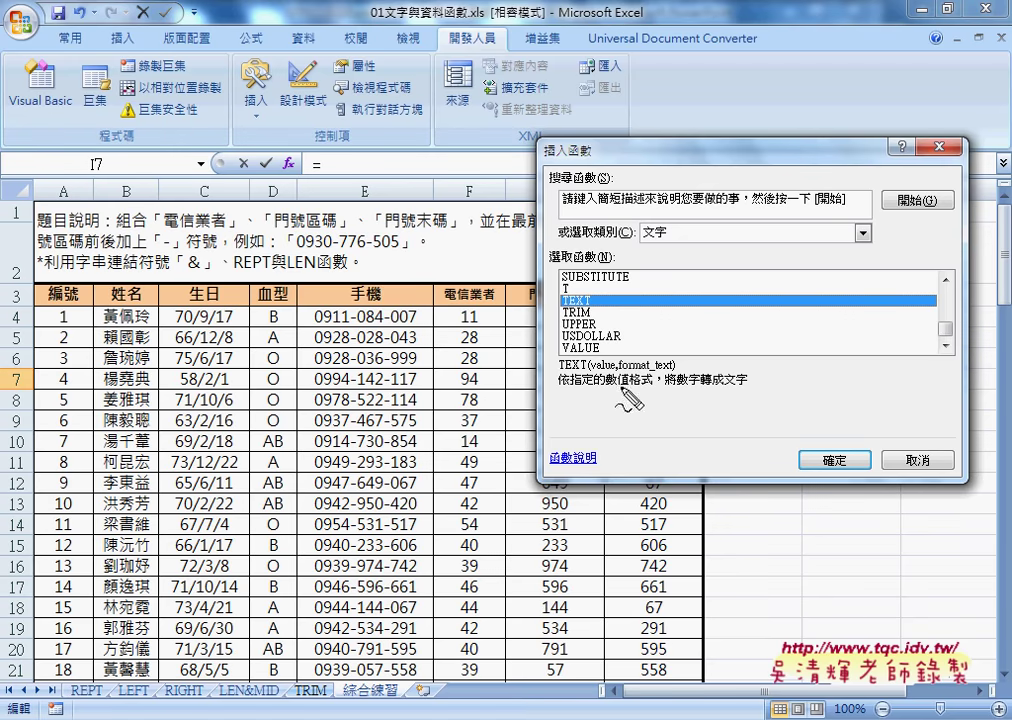
{"action": "left_click_drag", "start_coordinate": [681, 386], "coordinate": [745, 386]}
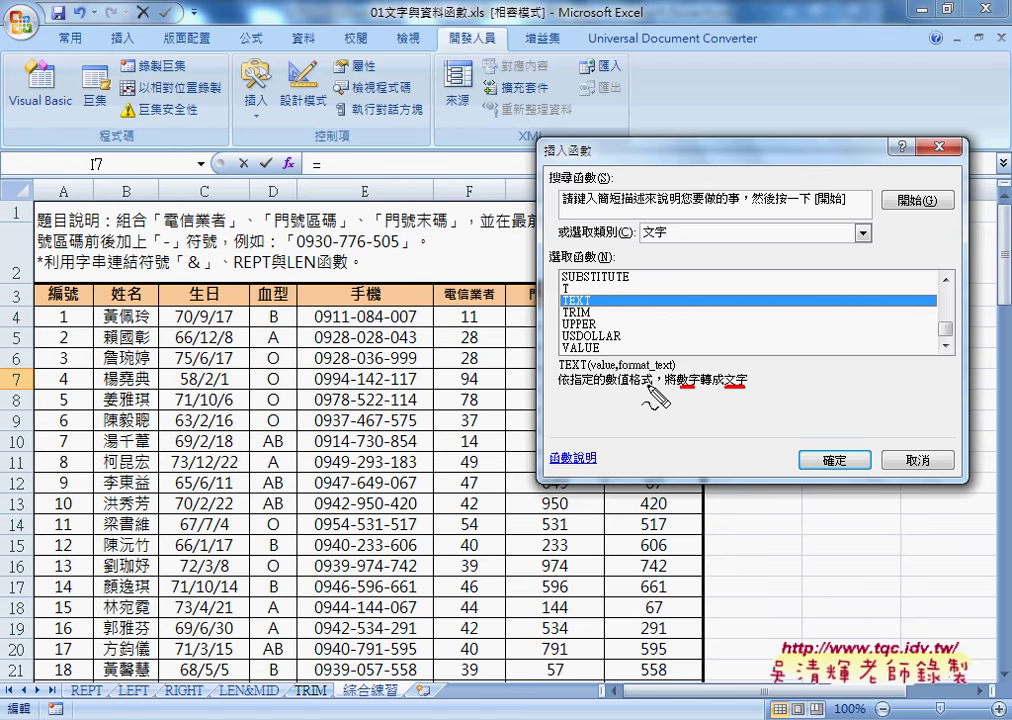
{"action": "mouse_move", "coordinate": [683, 366]}
{"action": "left_mouse_down"}
{"action": "mouse_move", "coordinate": [746, 370]}
{"action": "mouse_move", "coordinate": [746, 388]}
{"action": "left_mouse_up"}
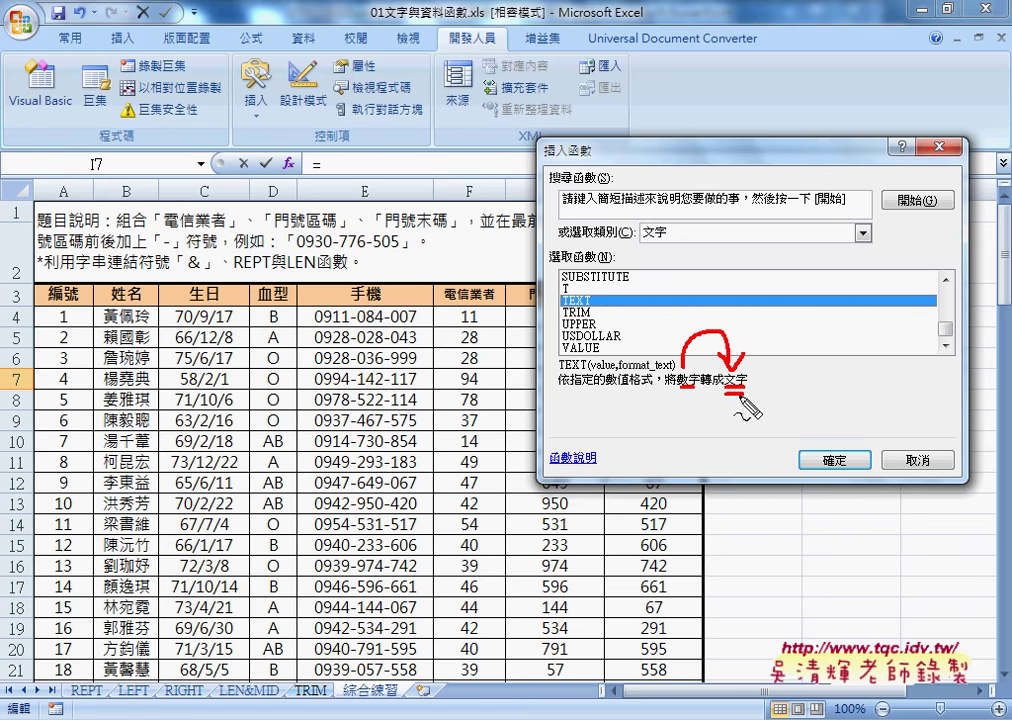
{"action": "left_click_drag", "start_coordinate": [686, 413], "coordinate": [689, 413]}
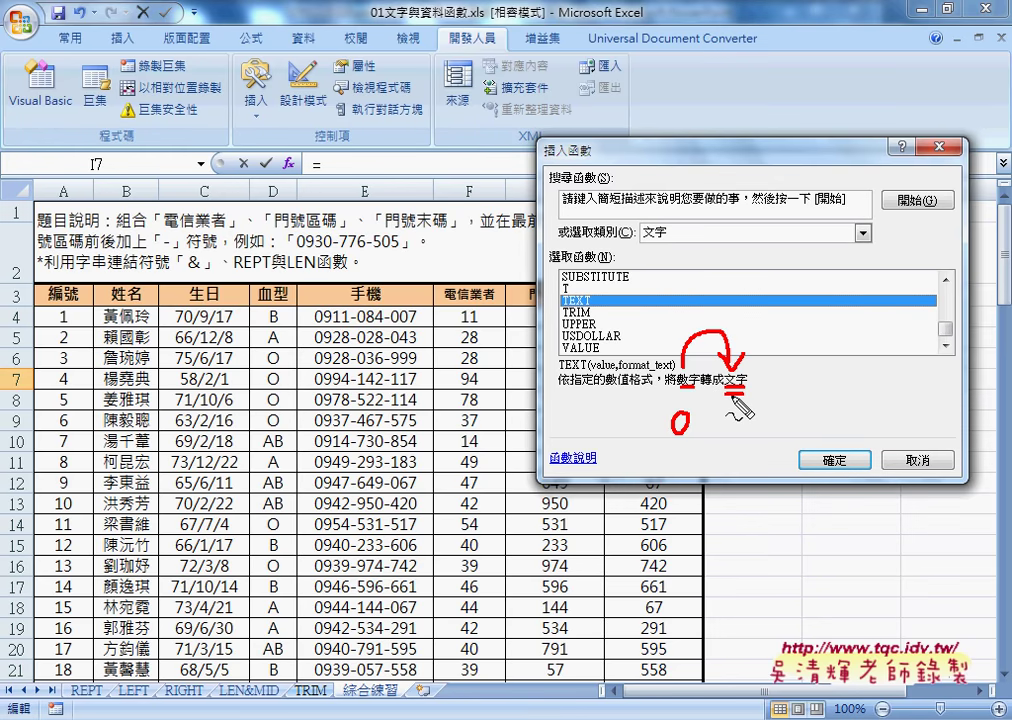
{"action": "key", "text": "Escape"}
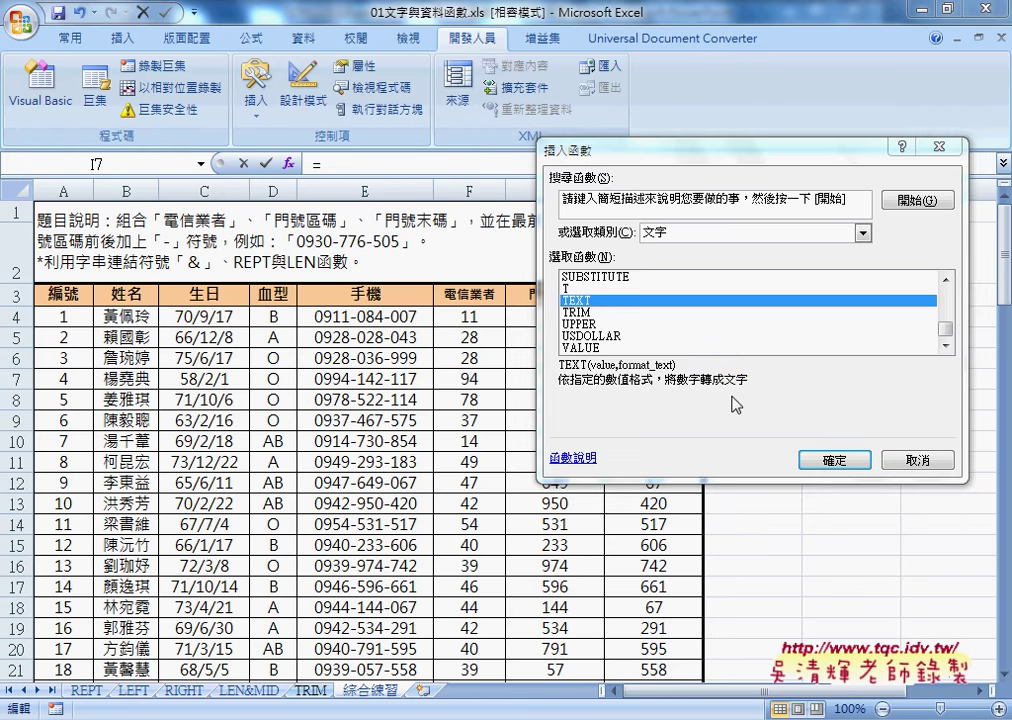
{"action": "left_click", "coordinate": [888, 462]}
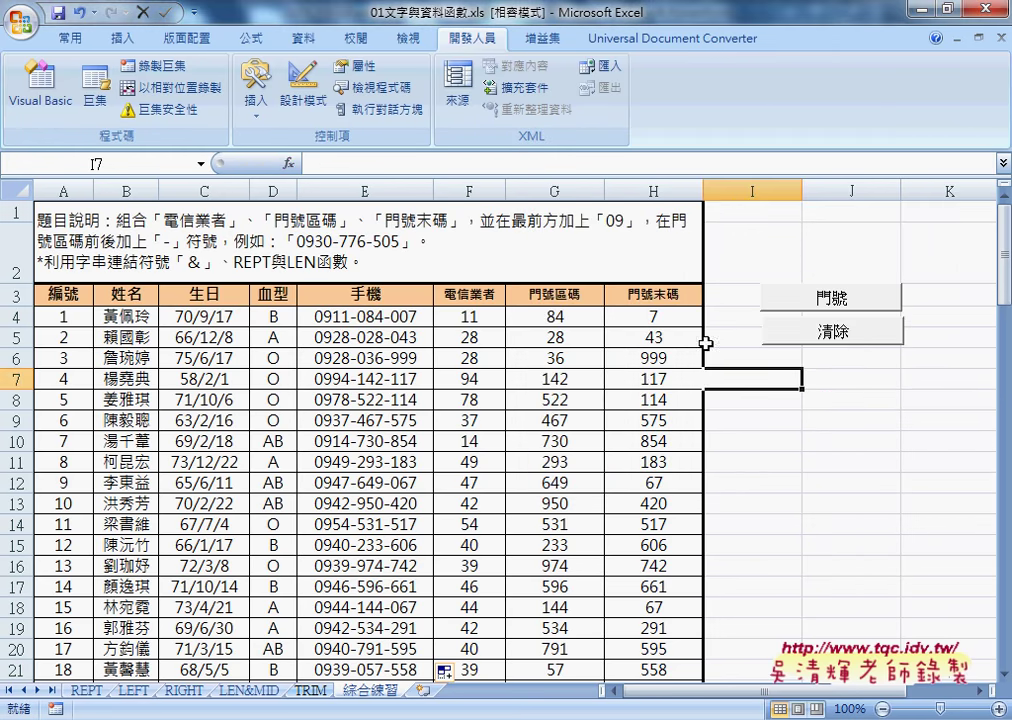
Step: Give H4 the custom number format 000 so its stored 7 displays as 007
{"action": "left_click", "coordinate": [652, 316]}
{"action": "right_click", "coordinate": [652, 316]}
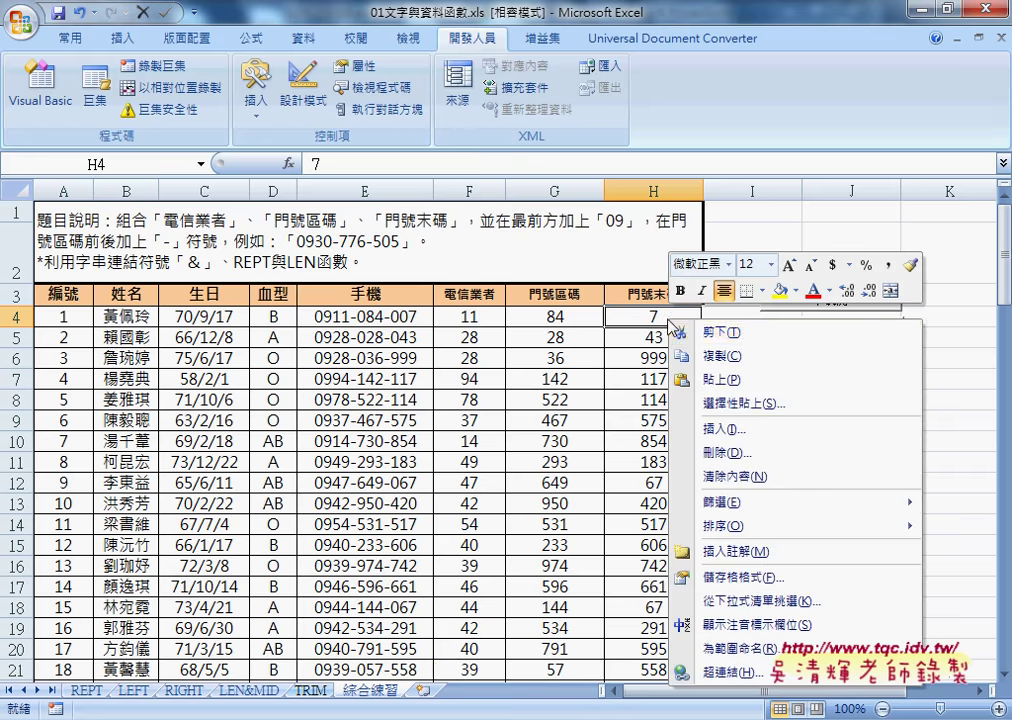
{"action": "left_click", "coordinate": [776, 588]}
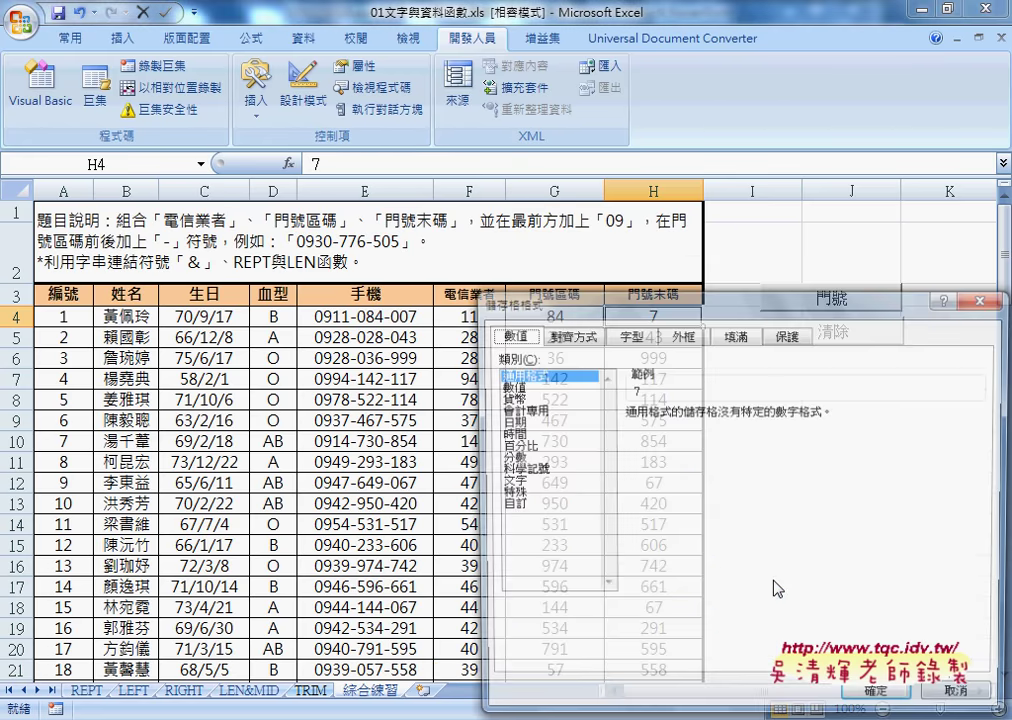
{"action": "left_click_drag", "start_coordinate": [951, 255], "coordinate": [880, 228]}
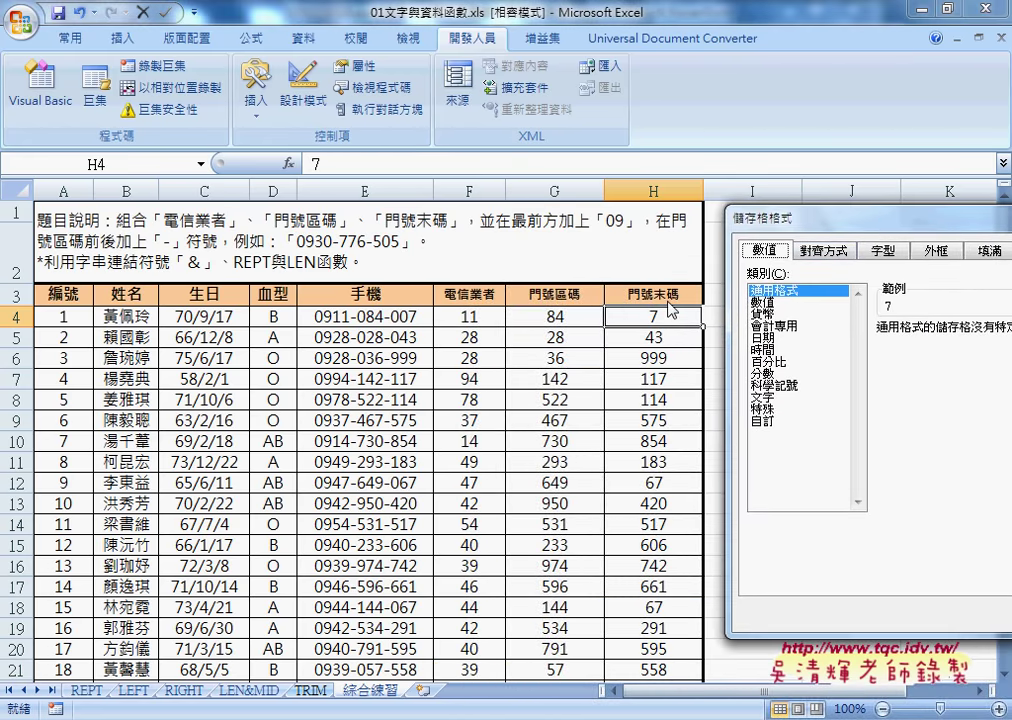
{"action": "left_click", "coordinate": [773, 398]}
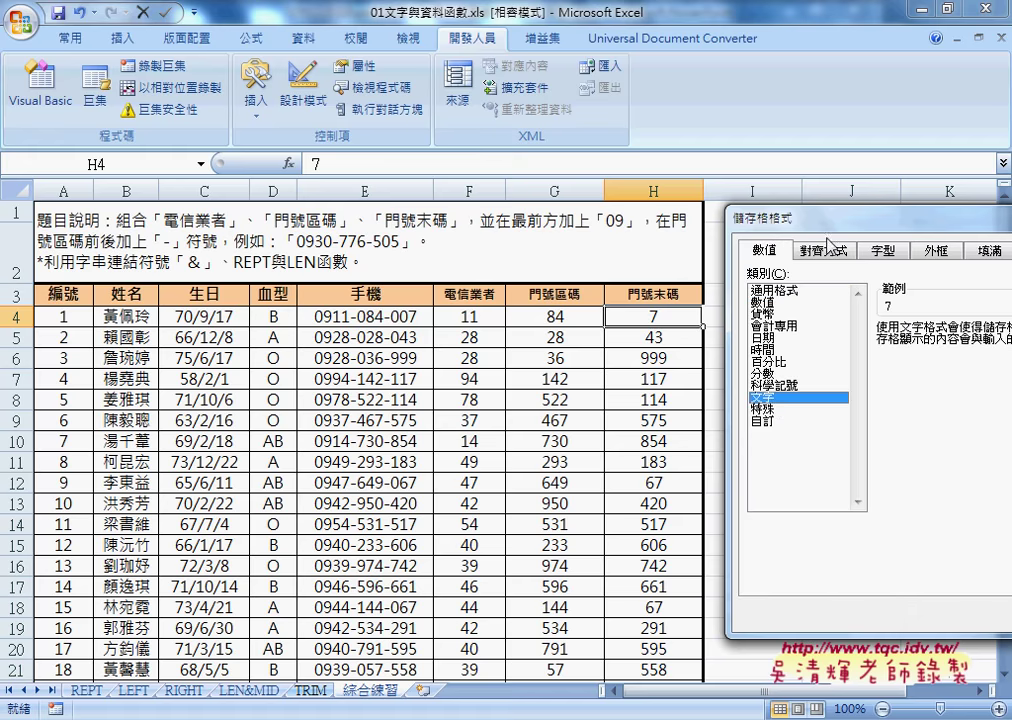
{"action": "left_click_drag", "start_coordinate": [829, 221], "coordinate": [797, 203]}
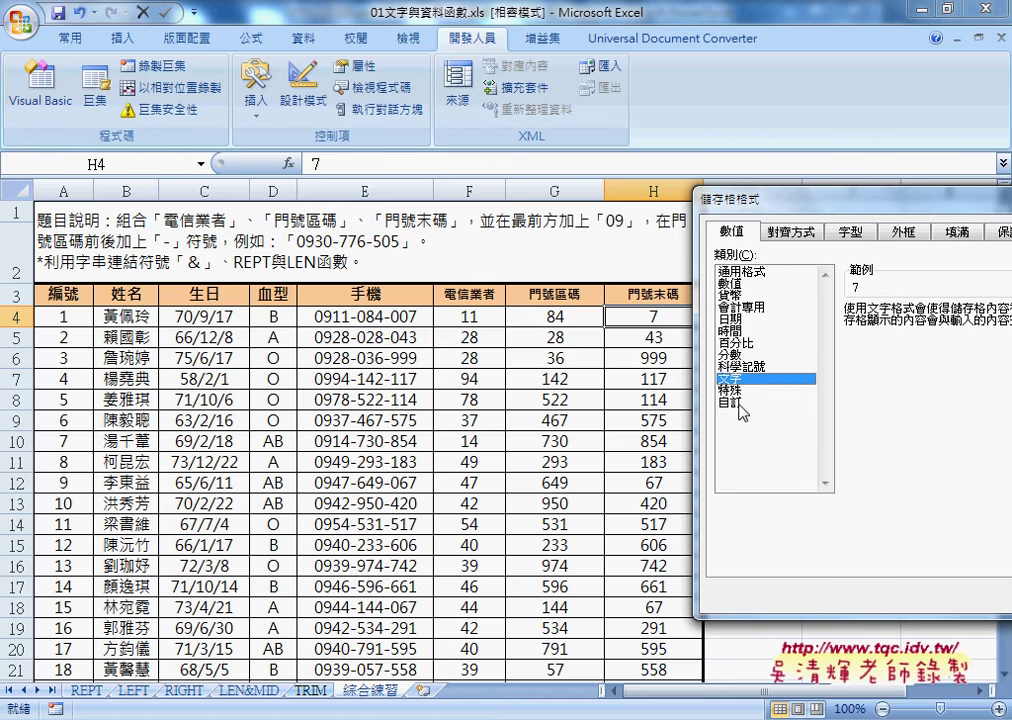
{"action": "left_click", "coordinate": [740, 403]}
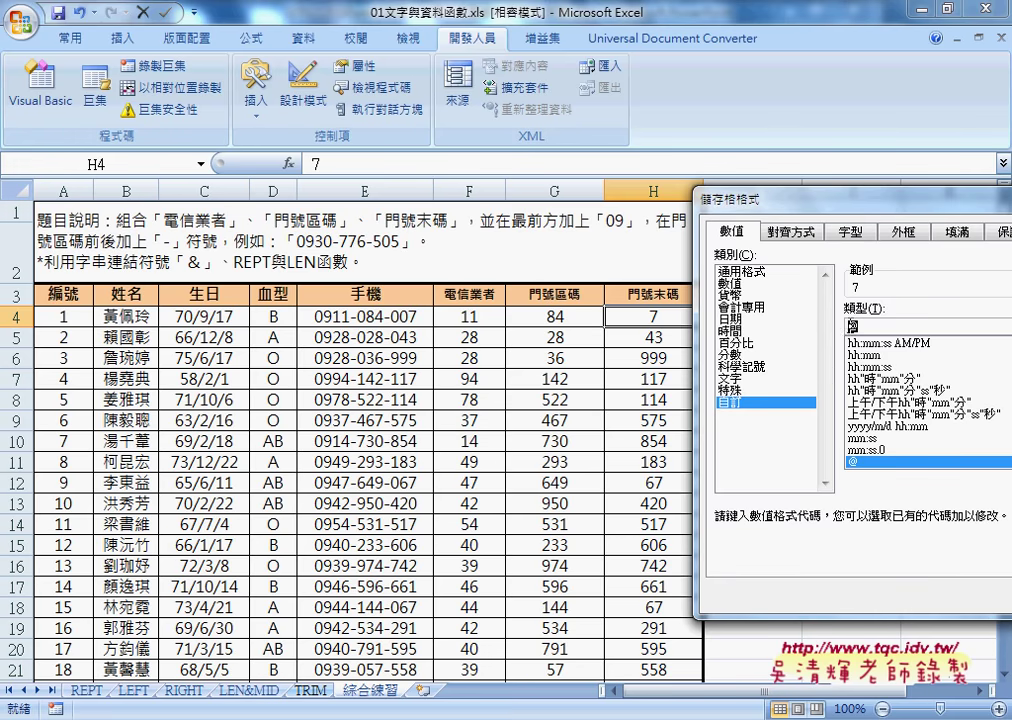
{"action": "left_click", "coordinate": [891, 331]}
{"action": "type", "text": "0"}
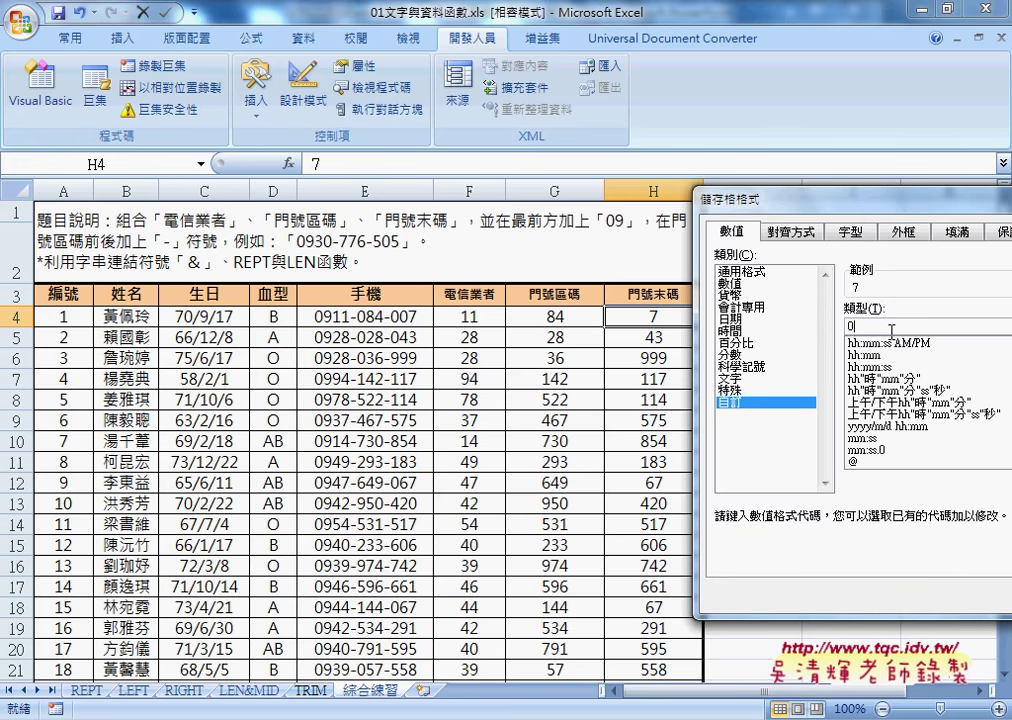
{"action": "type", "text": "00"}
{"action": "left_click_drag", "start_coordinate": [750, 199], "coordinate": [463, 323]}
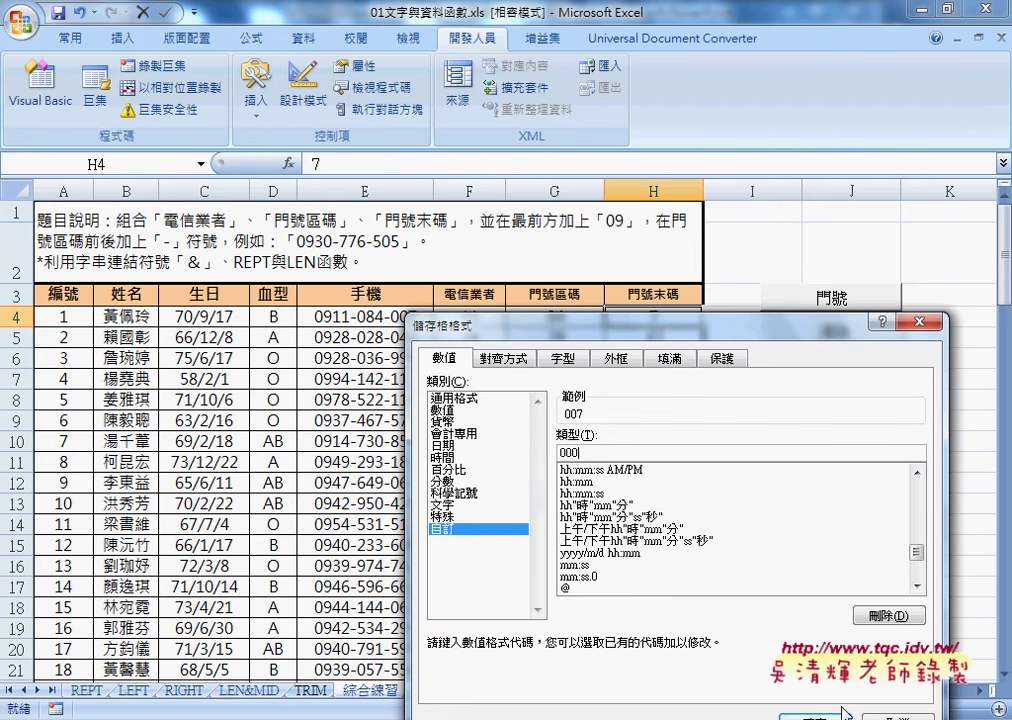
{"action": "left_click", "coordinate": [829, 712]}
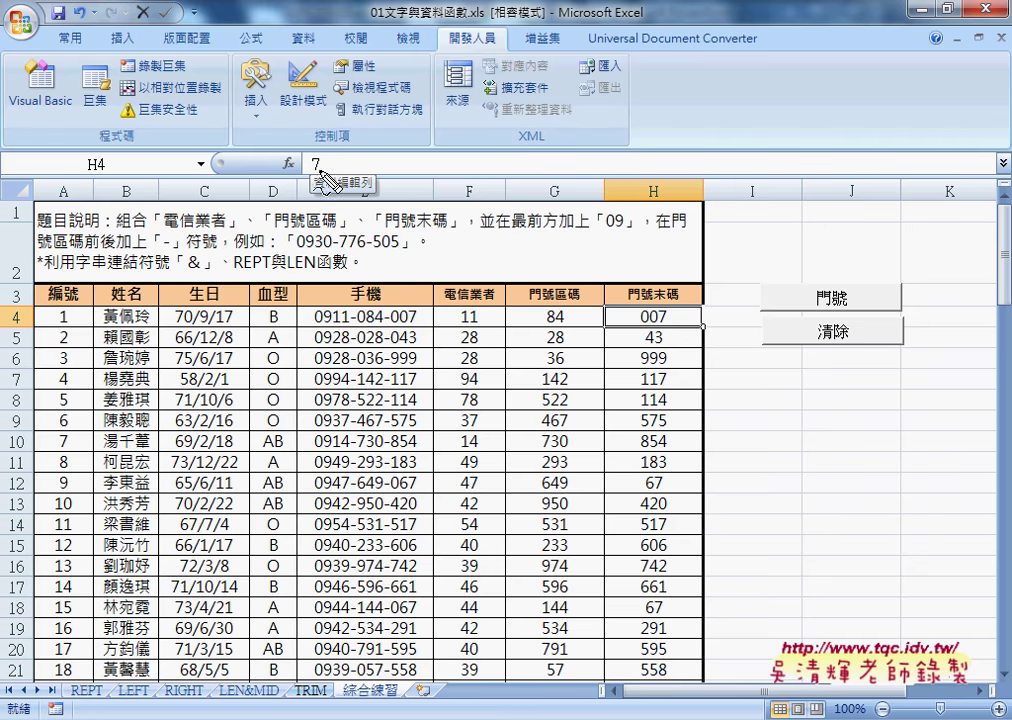
{"action": "left_click_drag", "start_coordinate": [615, 290], "coordinate": [666, 347]}
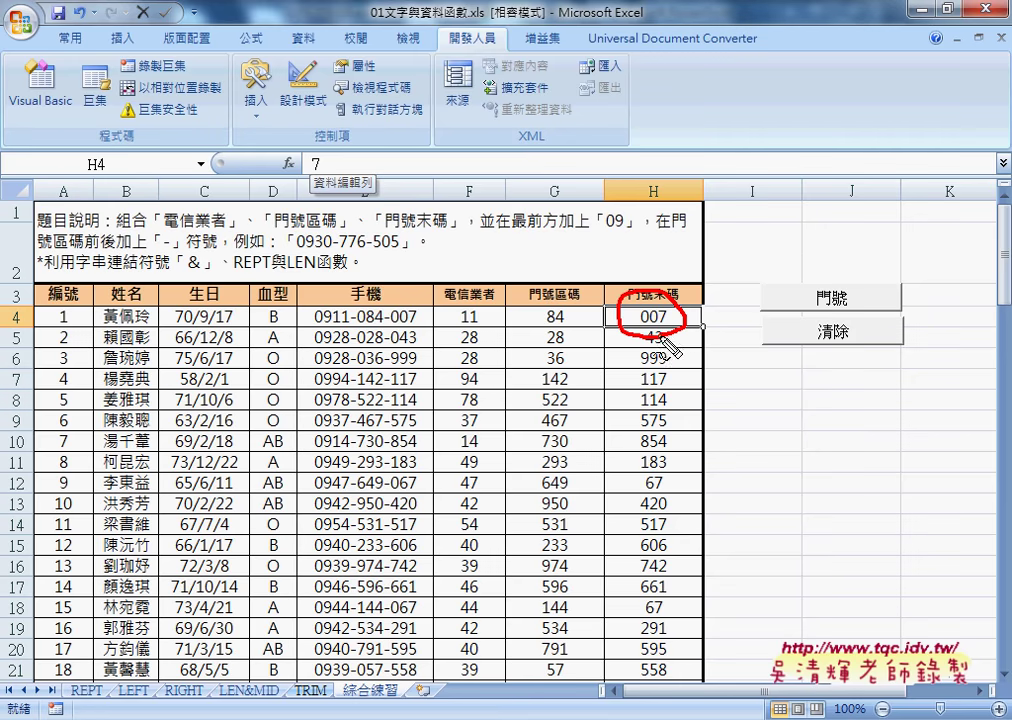
{"action": "left_click_drag", "start_coordinate": [335, 146], "coordinate": [320, 190]}
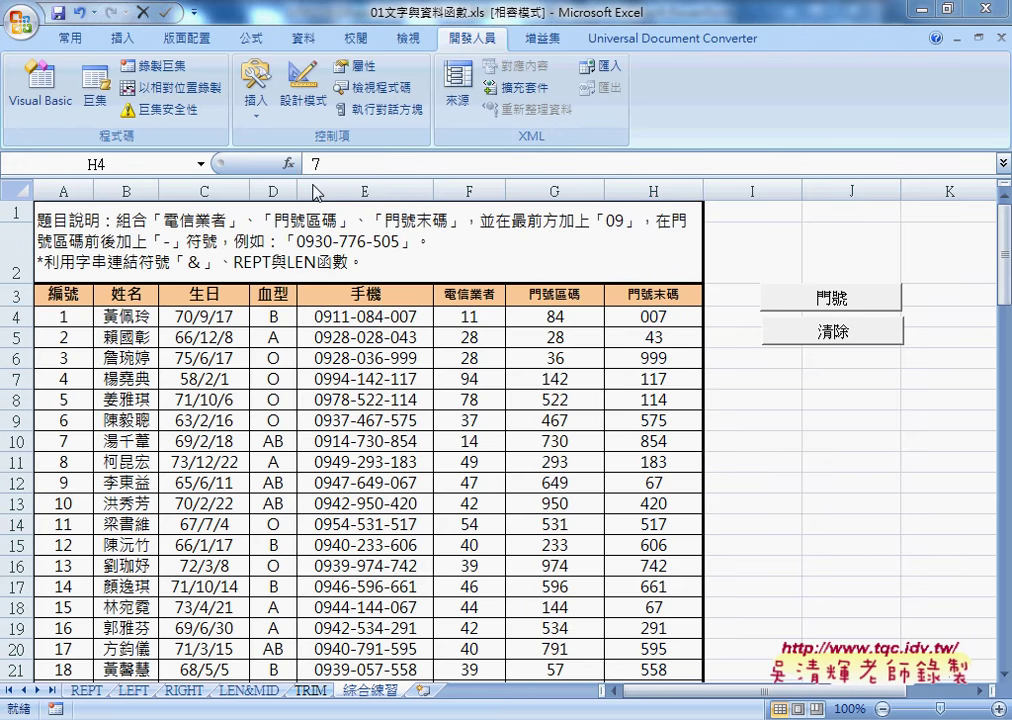
Step: Delete the REPT part of E4's formula, leaving ="09"&F4&"-"&, and bring up Insert Function
{"action": "left_click", "coordinate": [387, 316]}
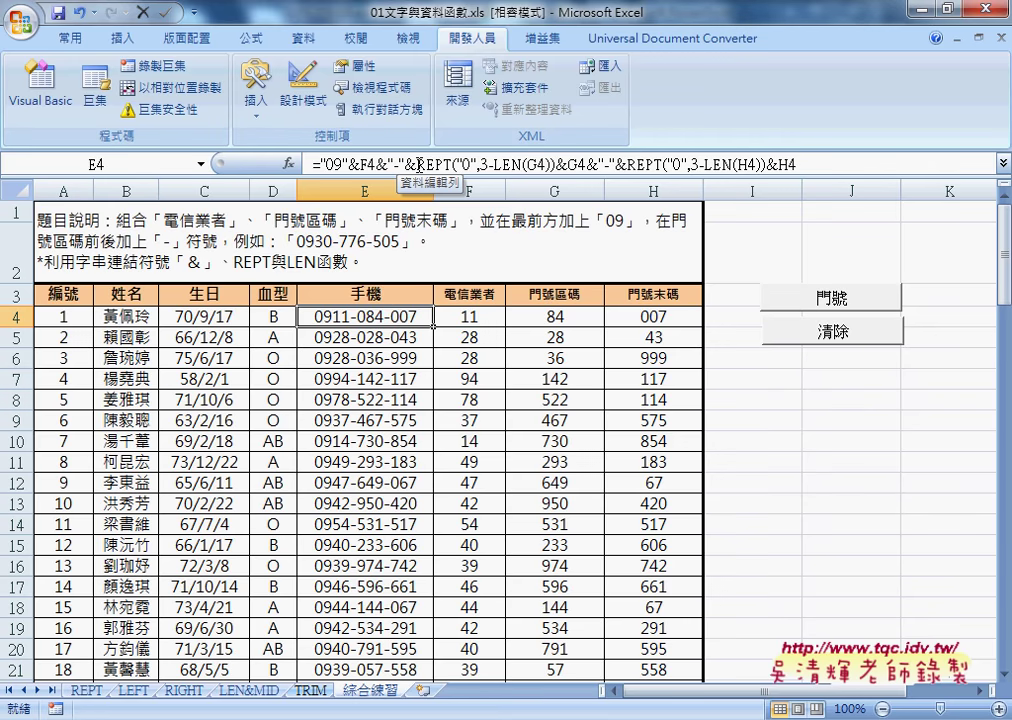
{"action": "left_click", "coordinate": [419, 163]}
{"action": "left_click_drag", "start_coordinate": [419, 163], "coordinate": [815, 168]}
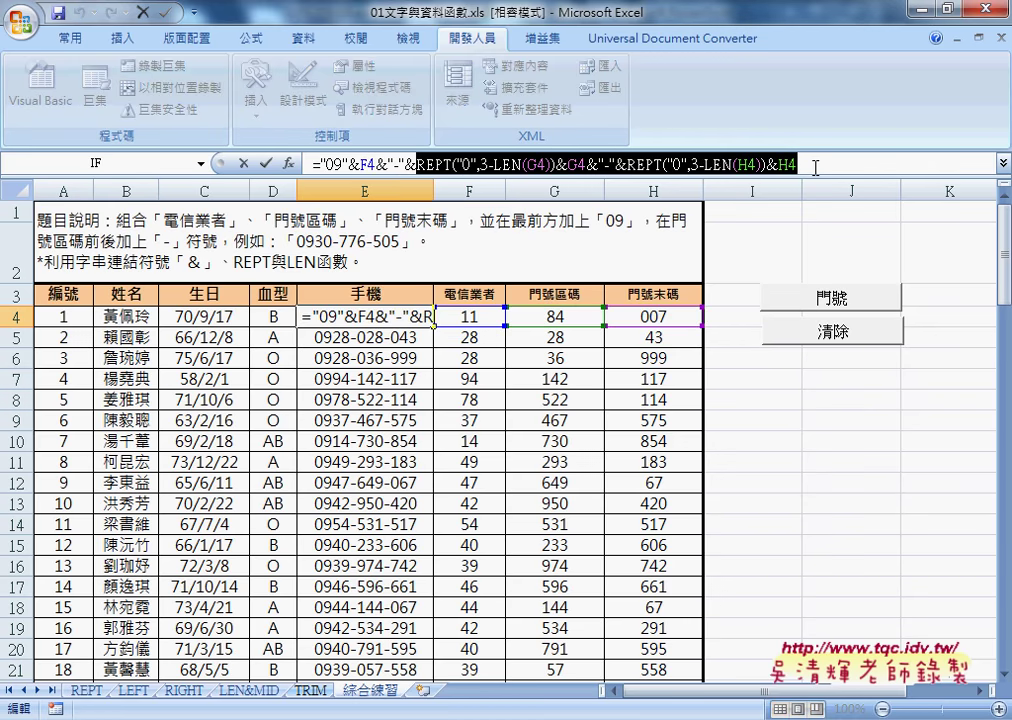
{"action": "key", "text": "Delete"}
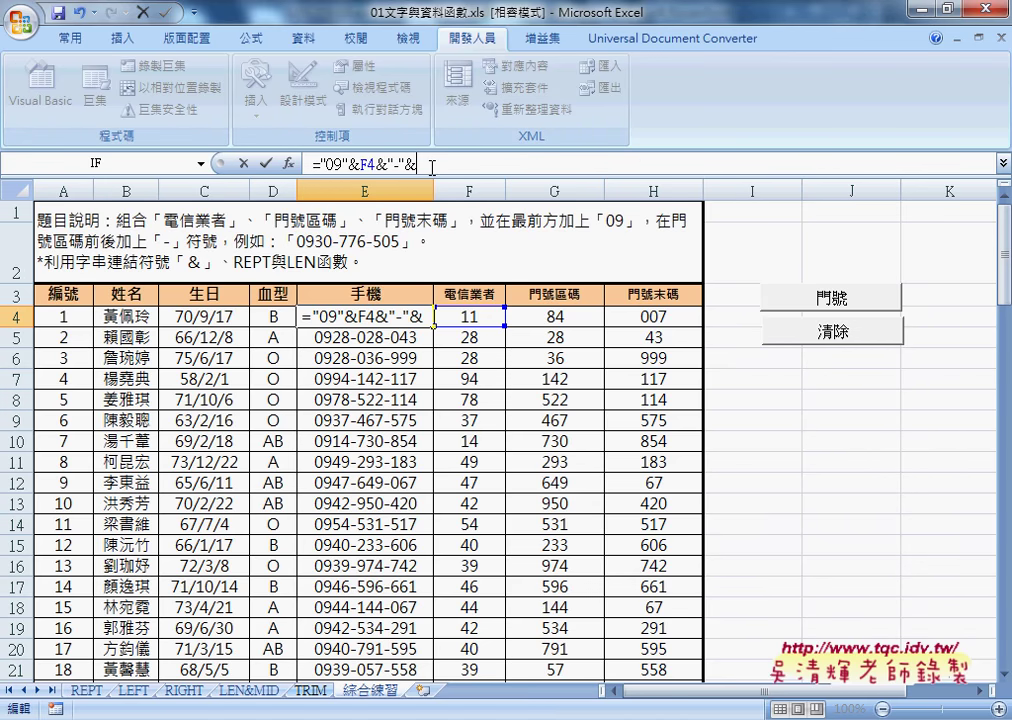
{"action": "left_click", "coordinate": [201, 164]}
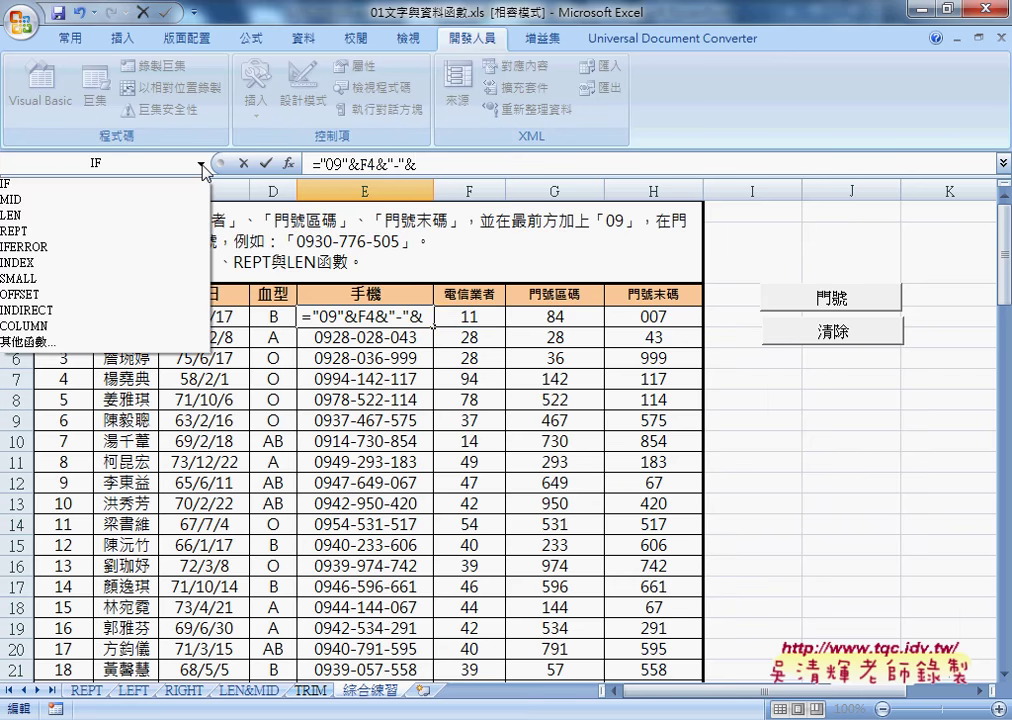
{"action": "left_click", "coordinate": [160, 350]}
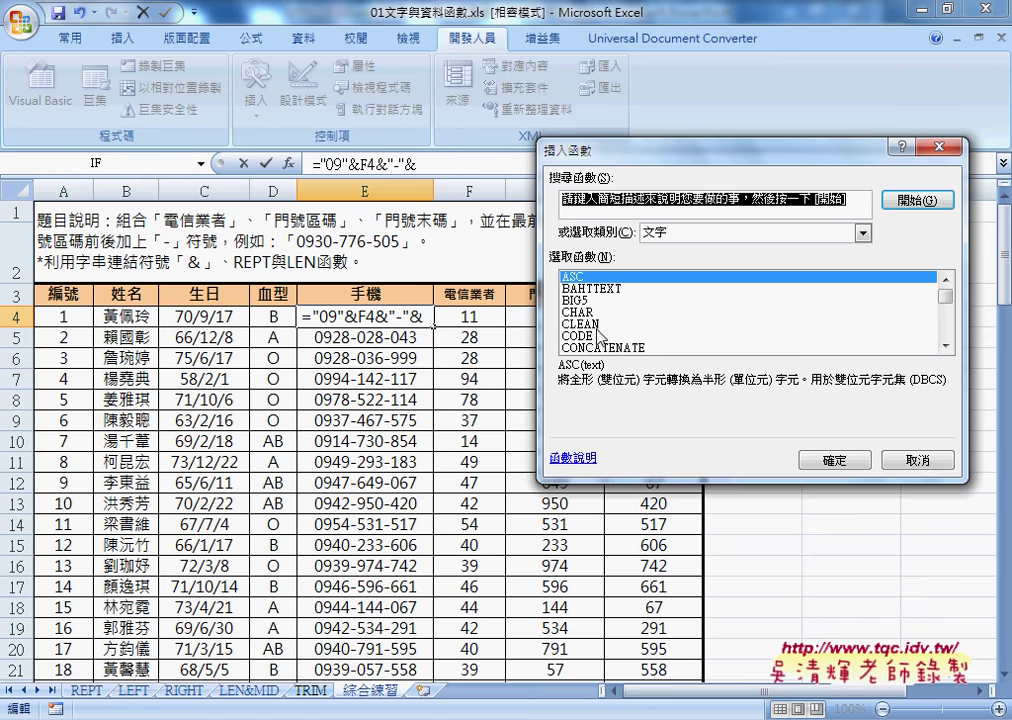
Step: Insert TEXT(G4,"000") after the dash so E4 displays 0911-084
{"action": "left_click", "coordinate": [945, 345]}
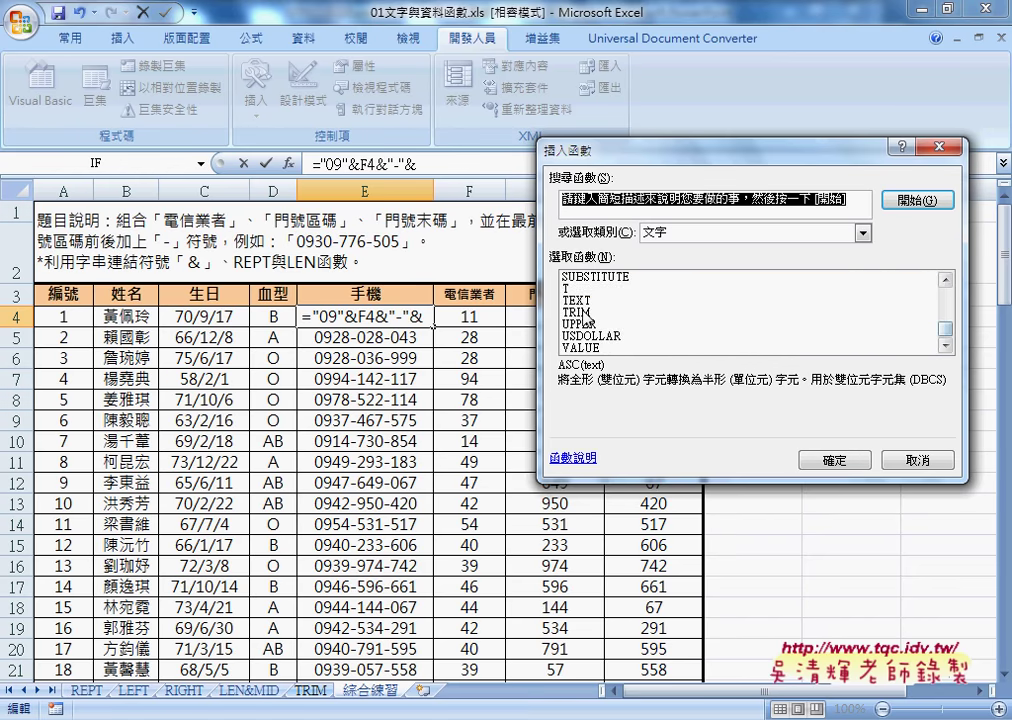
{"action": "left_click", "coordinate": [600, 300]}
{"action": "left_click", "coordinate": [838, 460]}
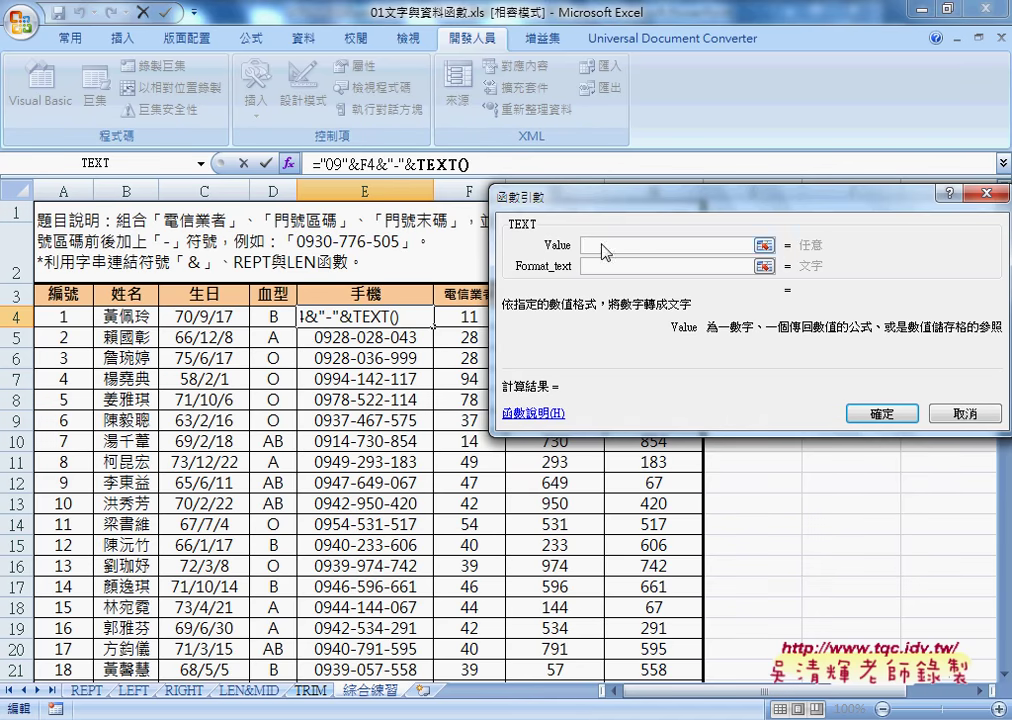
{"action": "left_click_drag", "start_coordinate": [609, 201], "coordinate": [538, 378]}
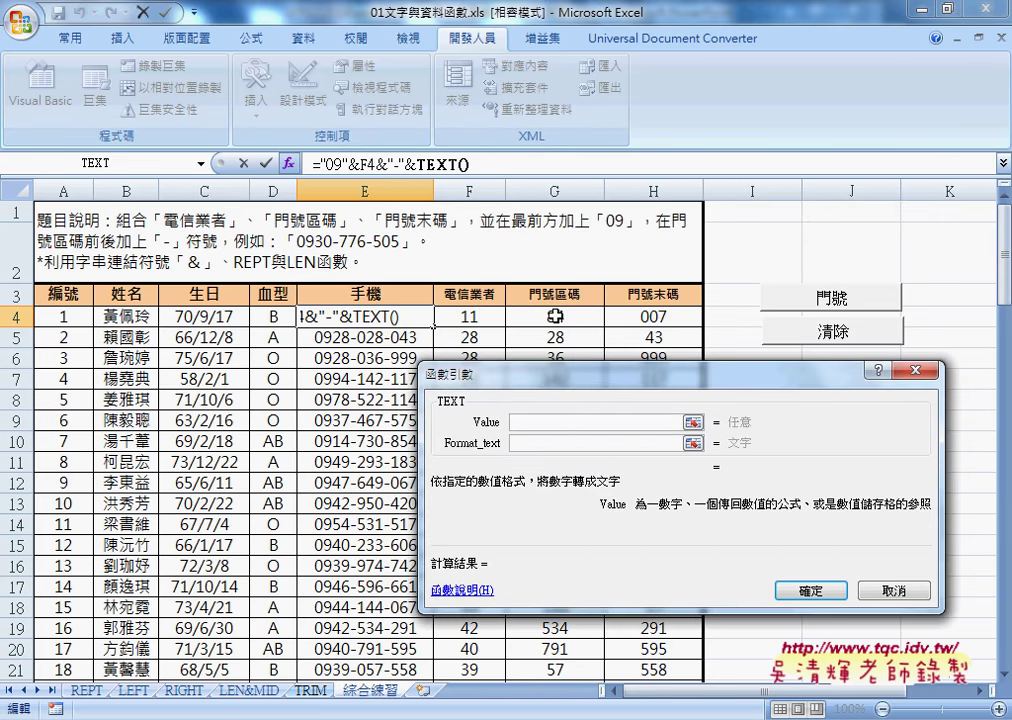
{"action": "left_click", "coordinate": [555, 316]}
{"action": "left_click", "coordinate": [610, 443]}
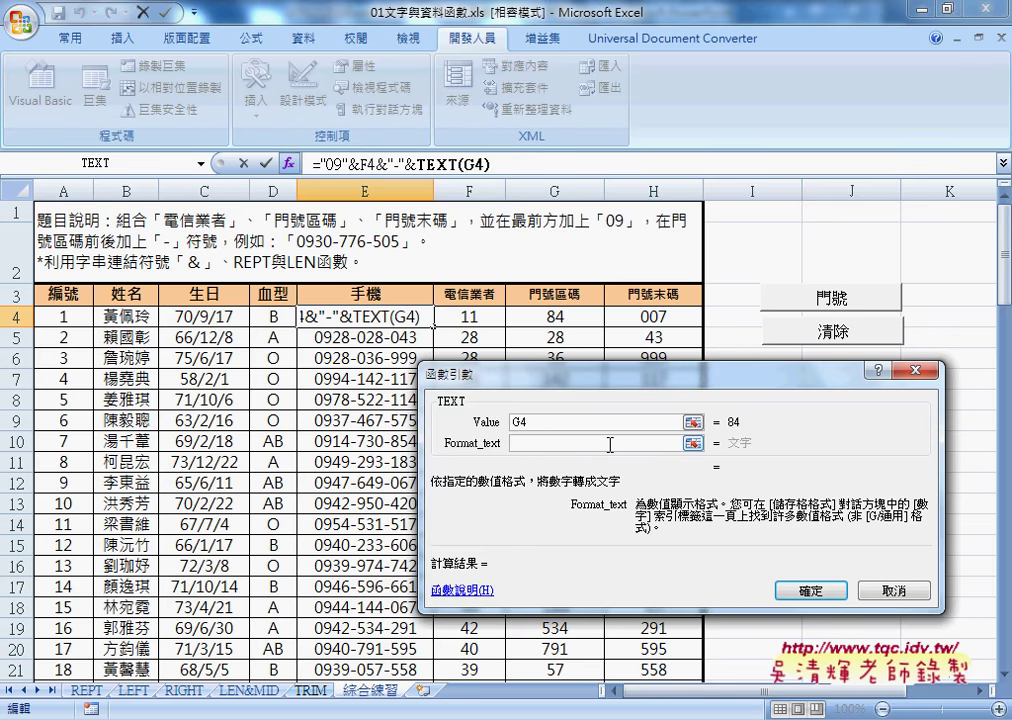
{"action": "type", "text": "000"}
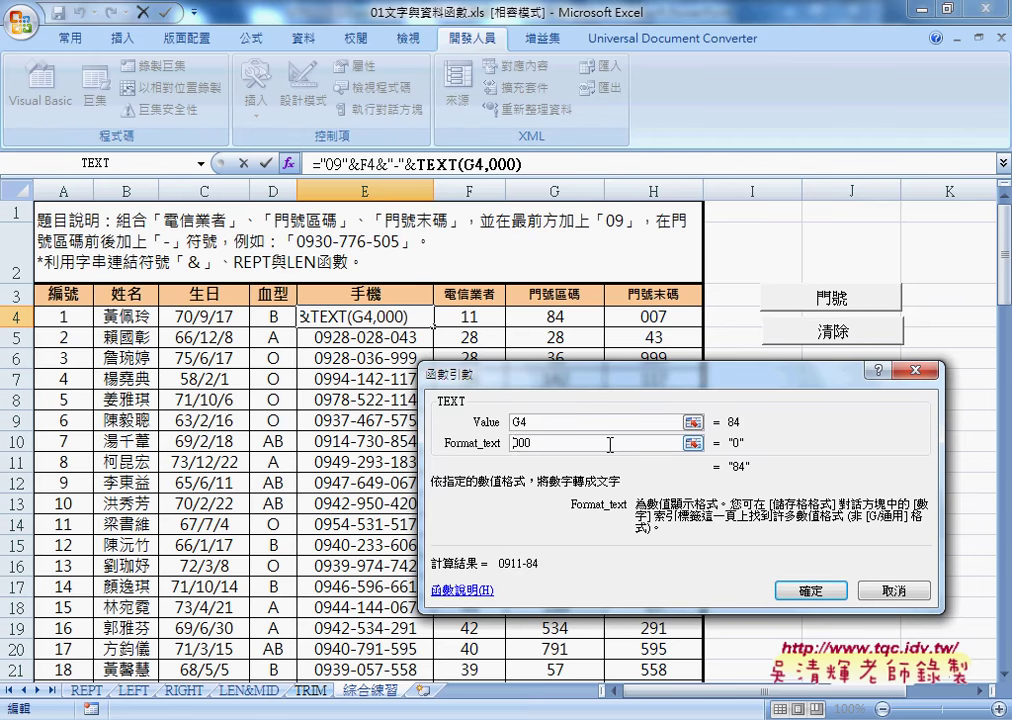
{"action": "key", "text": "Home"}
{"action": "type", "text": "\""}
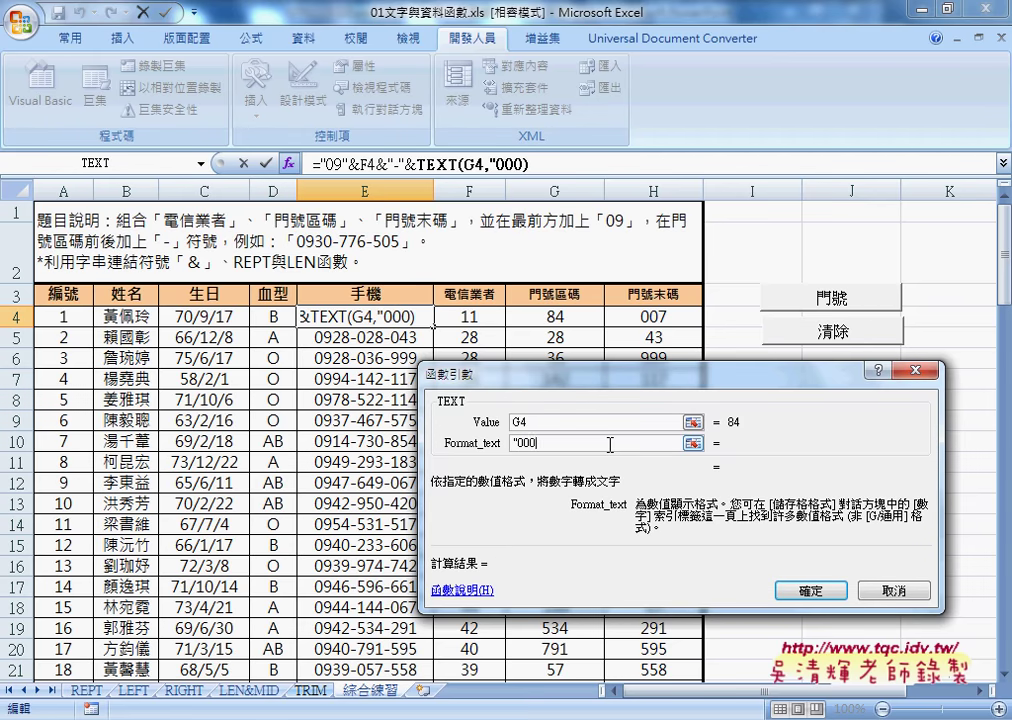
{"action": "key", "text": "End"}
{"action": "type", "text": "\""}
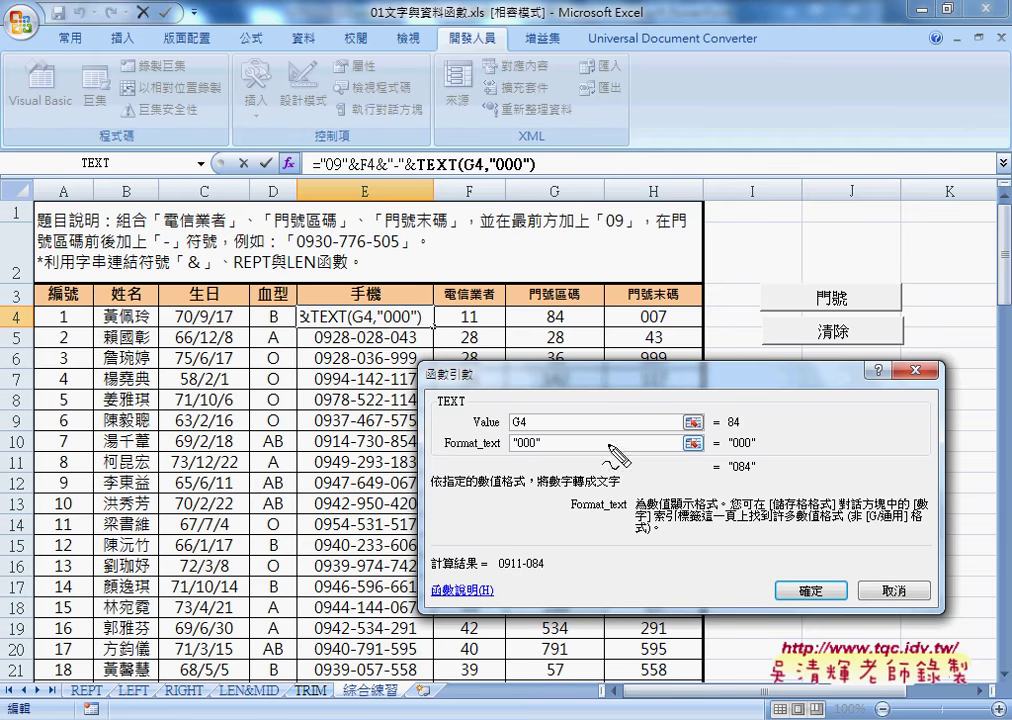
{"action": "mouse_move", "coordinate": [727, 428]}
{"action": "left_mouse_down"}
{"action": "mouse_move", "coordinate": [794, 439]}
{"action": "mouse_move", "coordinate": [762, 462]}
{"action": "mouse_move", "coordinate": [776, 470]}
{"action": "left_mouse_up"}
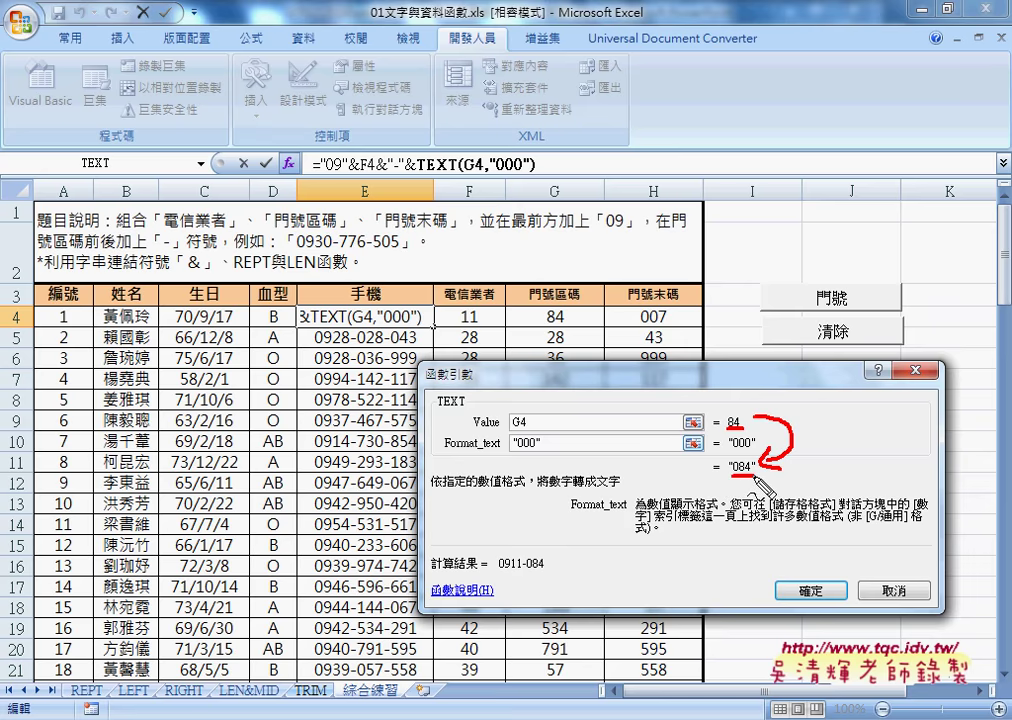
{"action": "key", "text": "Escape"}
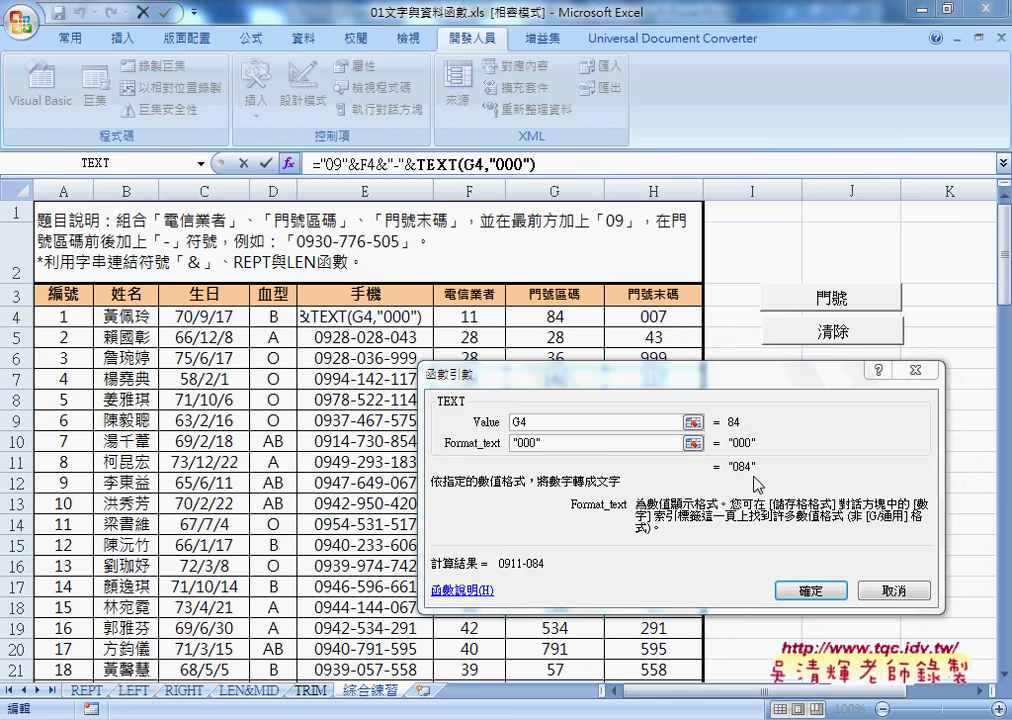
{"action": "left_click", "coordinate": [812, 591]}
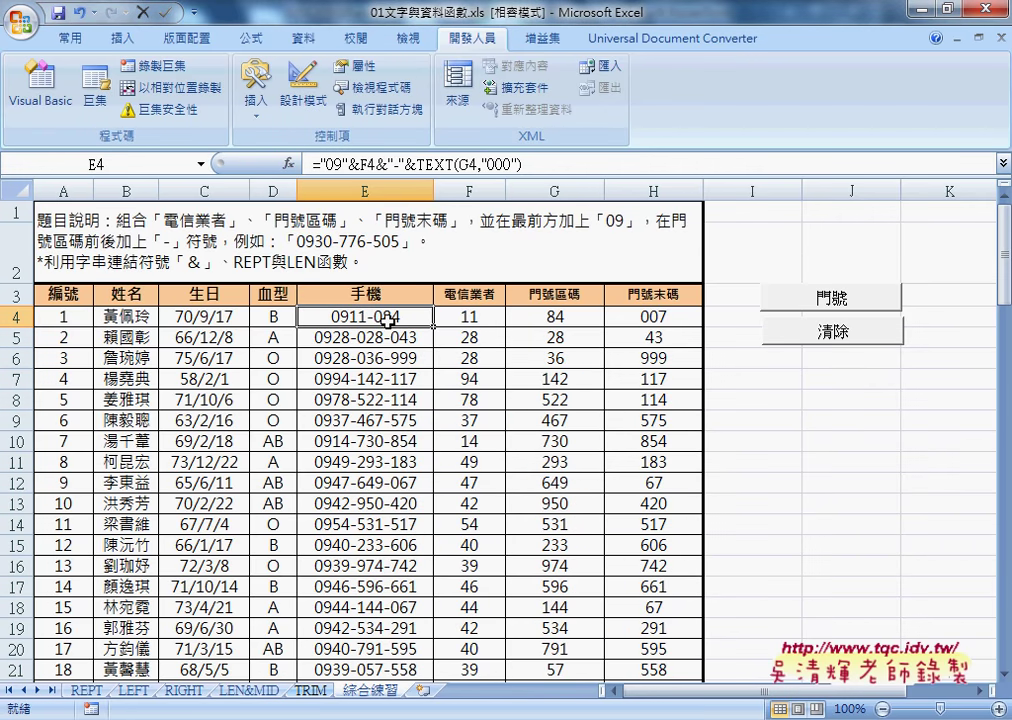
{"action": "left_click_drag", "start_coordinate": [376, 163], "coordinate": [541, 163]}
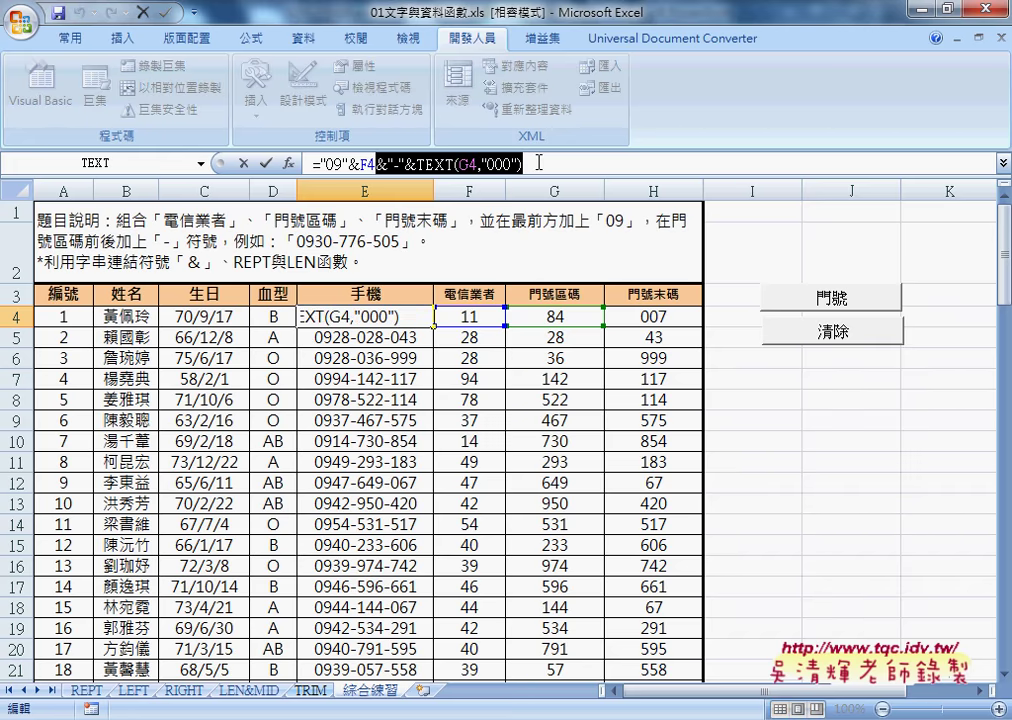
{"action": "key", "text": "ctrl+c"}
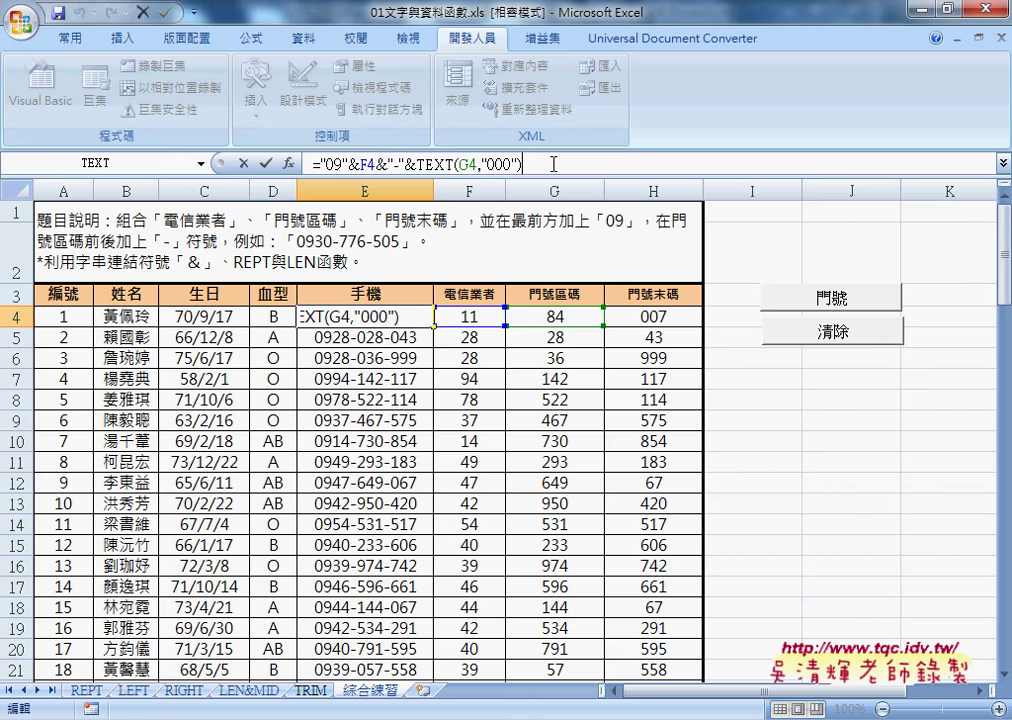
{"action": "key", "text": "End"}
{"action": "key", "text": "ctrl+v"}
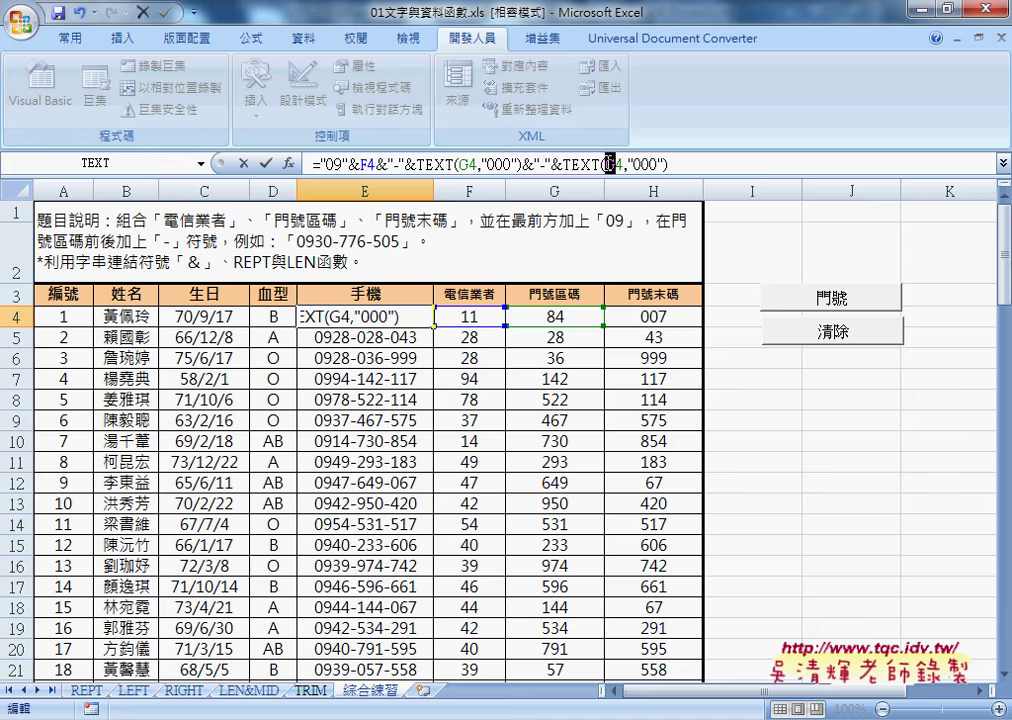
{"action": "double_click", "coordinate": [616, 163]}
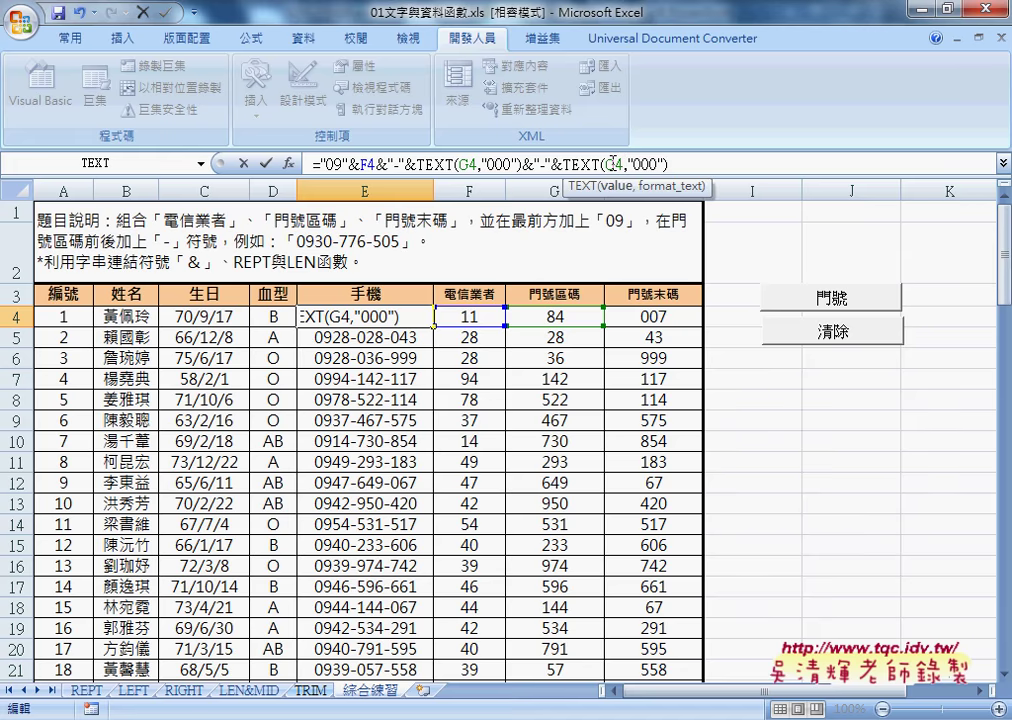
{"action": "left_click", "coordinate": [652, 316]}
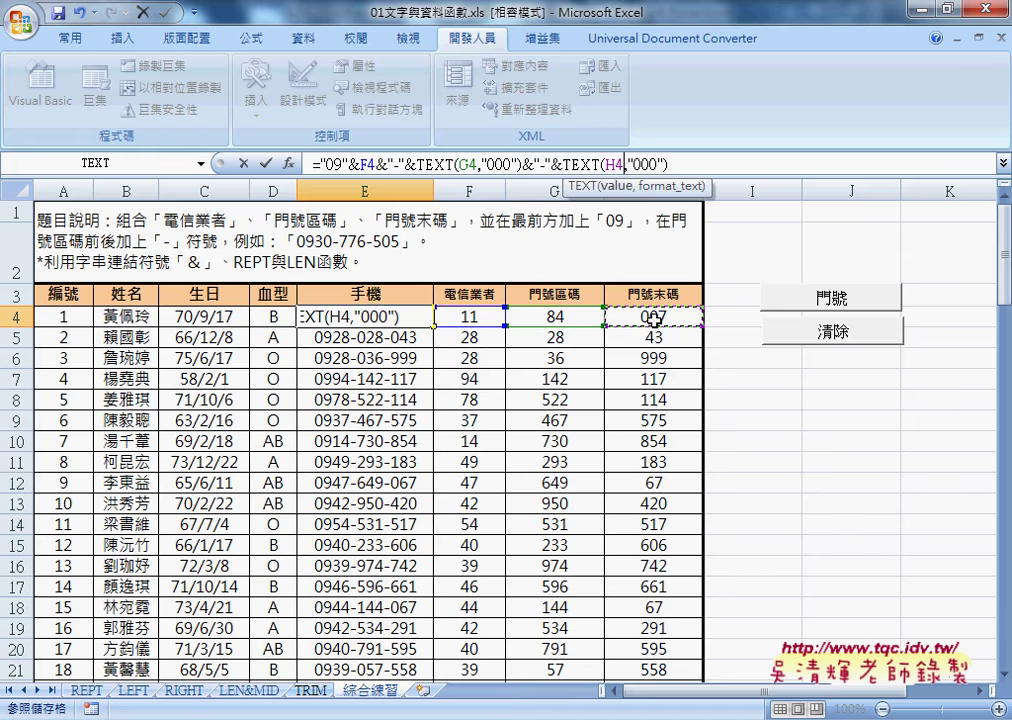
{"action": "left_click", "coordinate": [265, 162]}
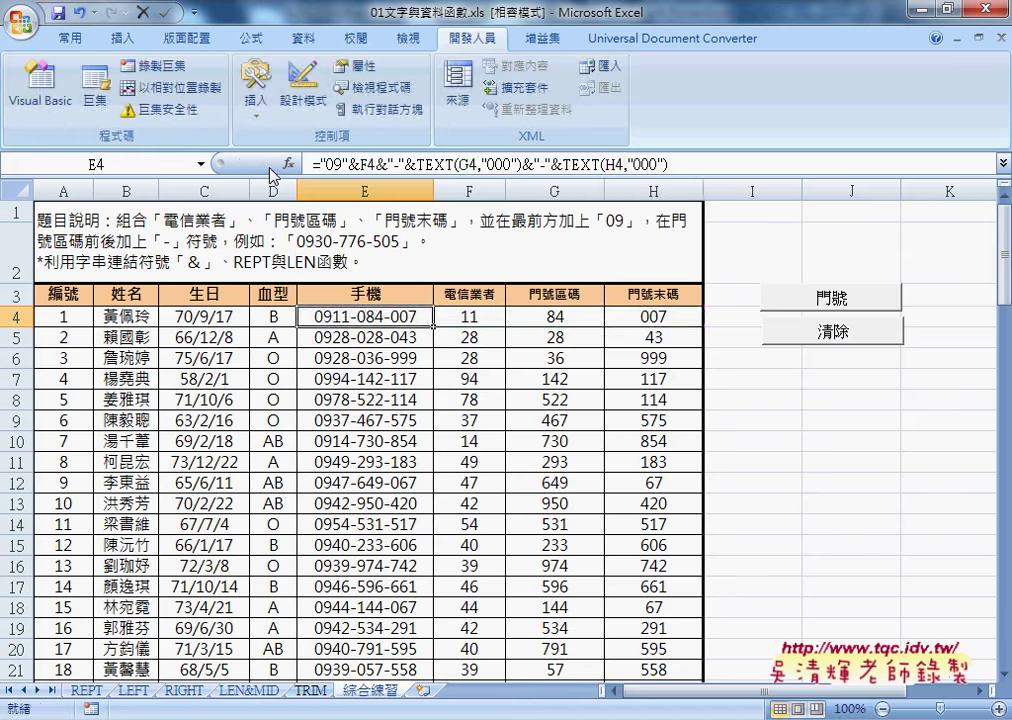
{"action": "double_click", "coordinate": [433, 326]}
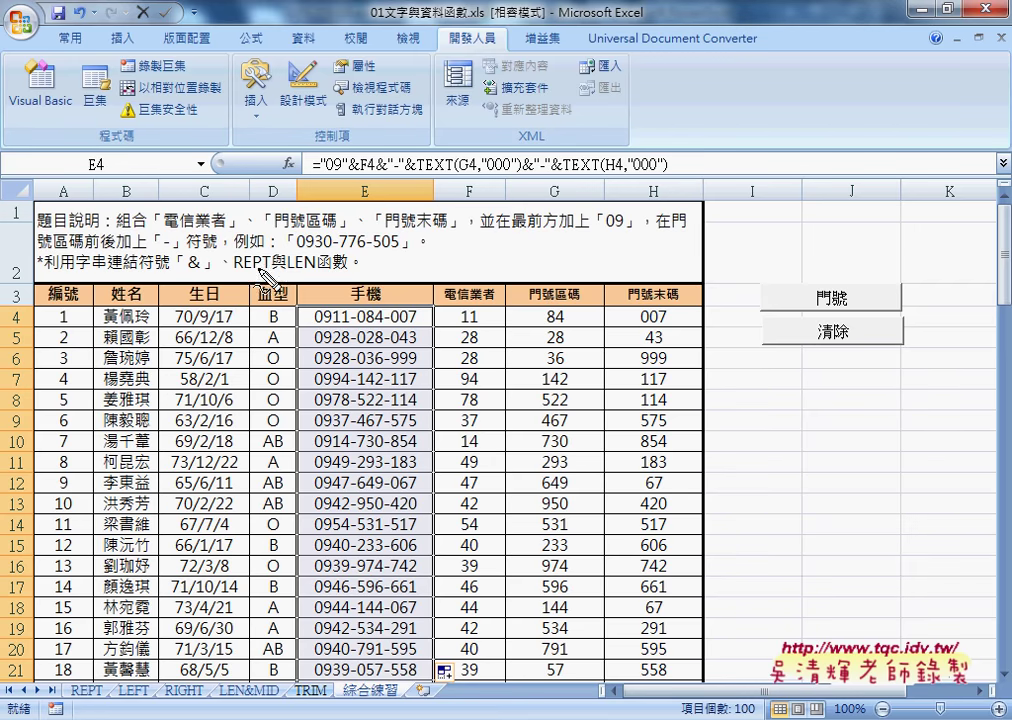
{"action": "left_click_drag", "start_coordinate": [233, 270], "coordinate": [321, 270]}
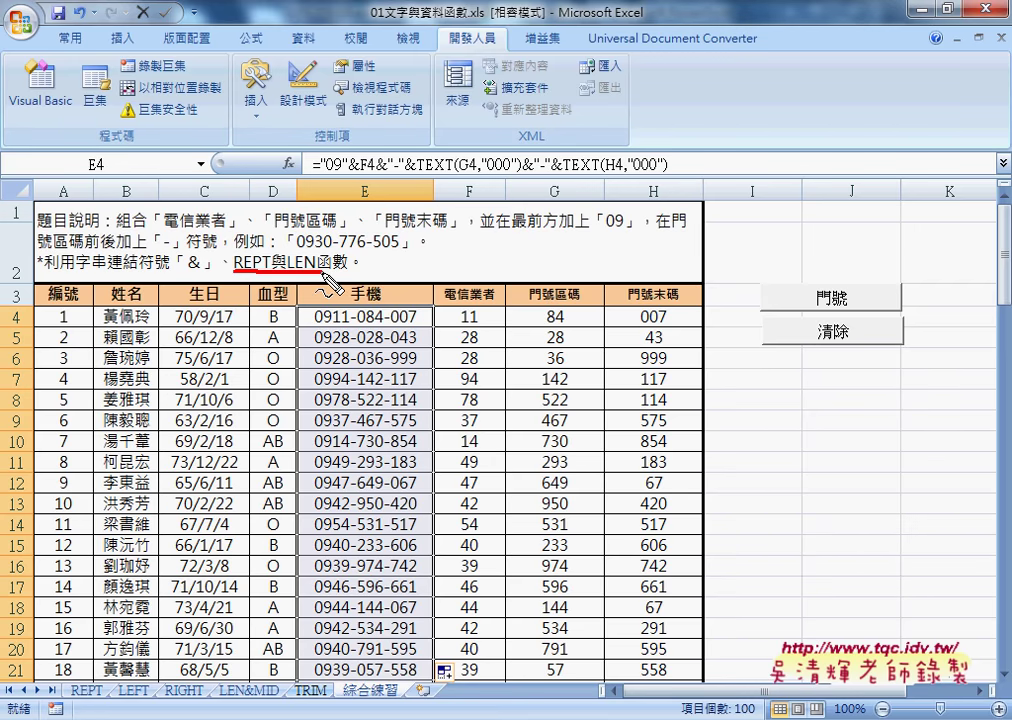
{"action": "mouse_move", "coordinate": [418, 172]}
{"action": "left_mouse_down"}
{"action": "mouse_move", "coordinate": [513, 172]}
{"action": "mouse_move", "coordinate": [487, 164]}
{"action": "left_mouse_up"}
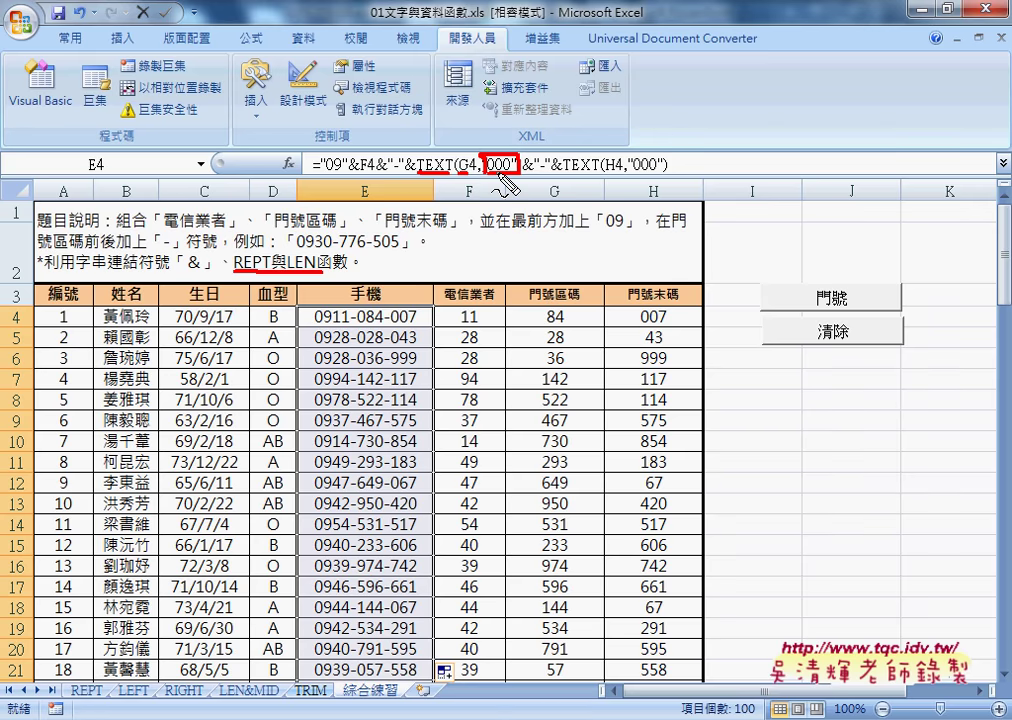
{"action": "left_click_drag", "start_coordinate": [506, 183], "coordinate": [493, 180]}
{"action": "key", "text": "Escape"}
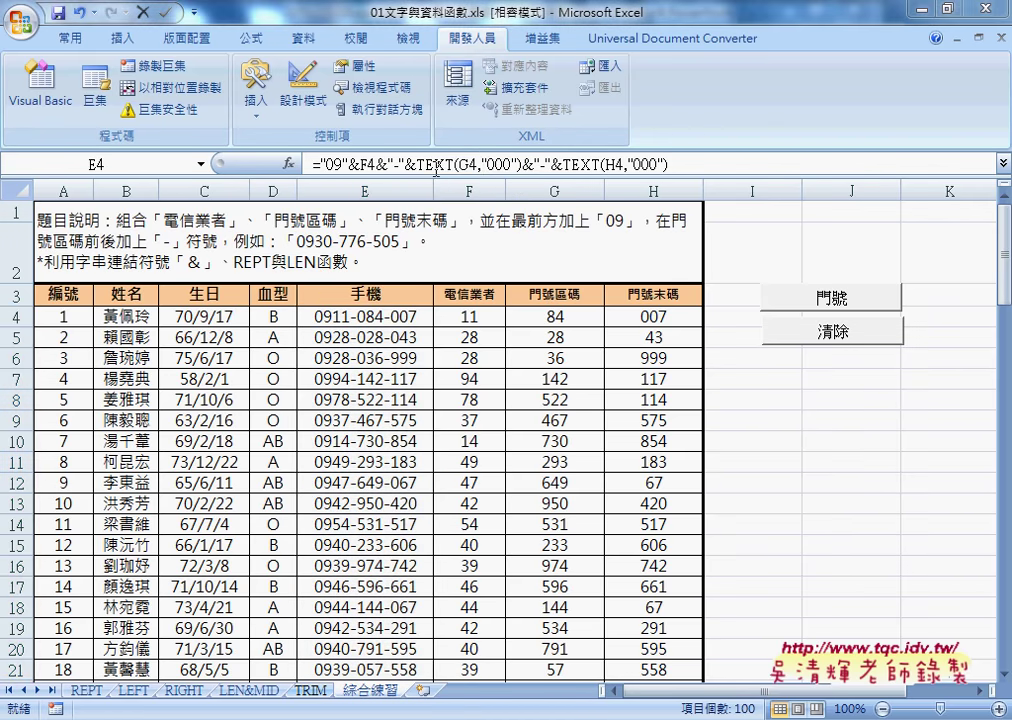
{"action": "left_click", "coordinate": [429, 163]}
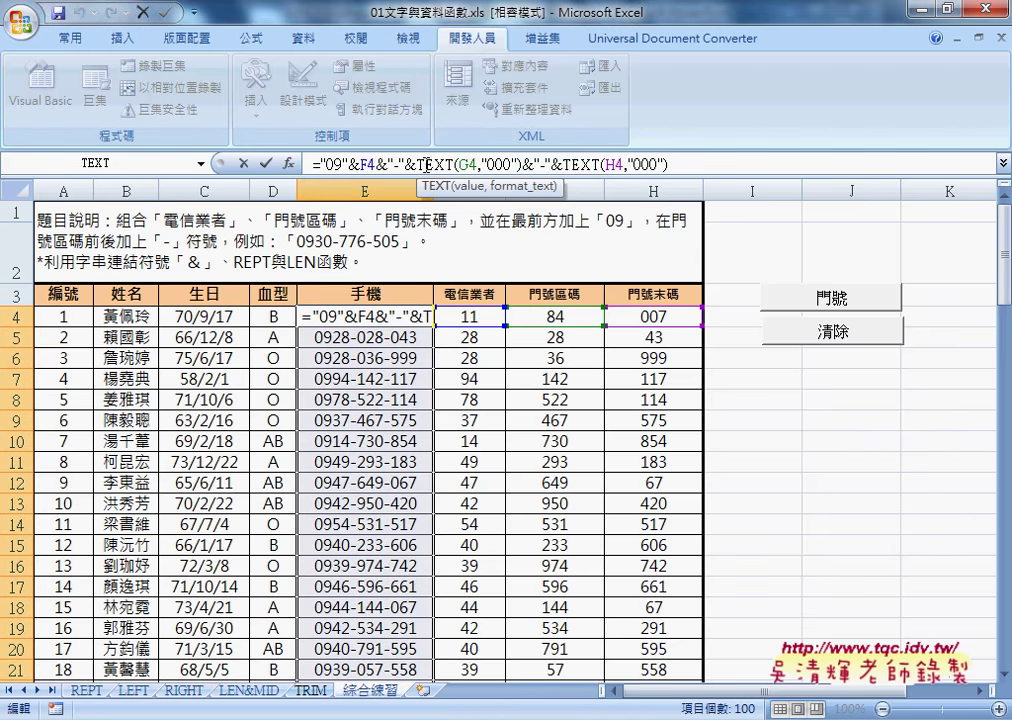
{"action": "left_click", "coordinate": [289, 163]}
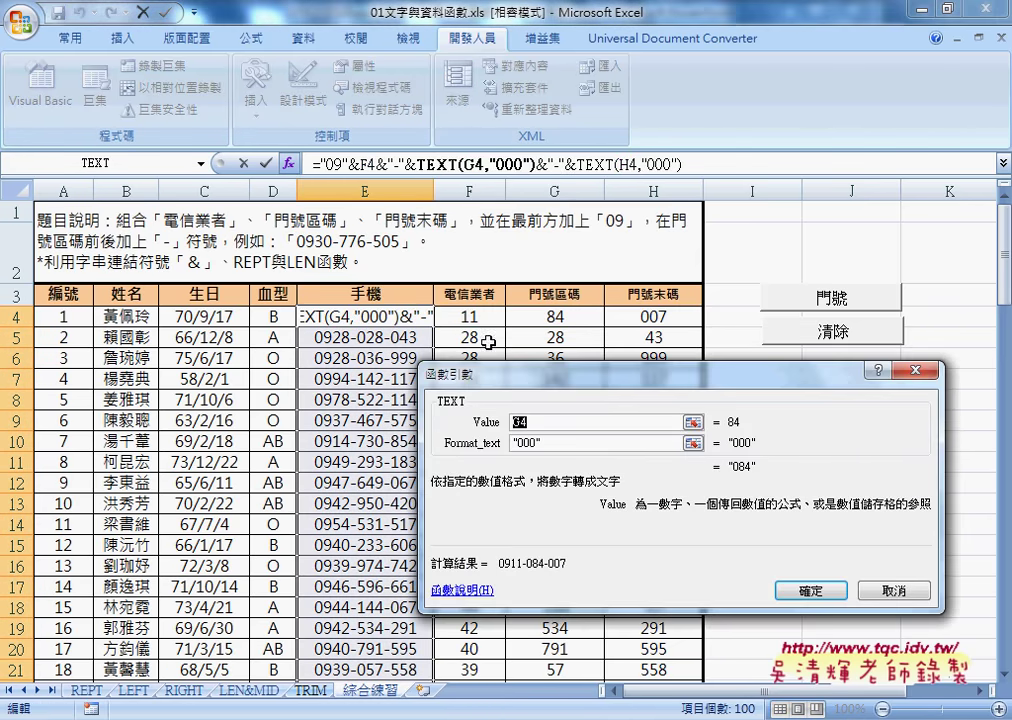
{"action": "left_click_drag", "start_coordinate": [450, 372], "coordinate": [322, 176]}
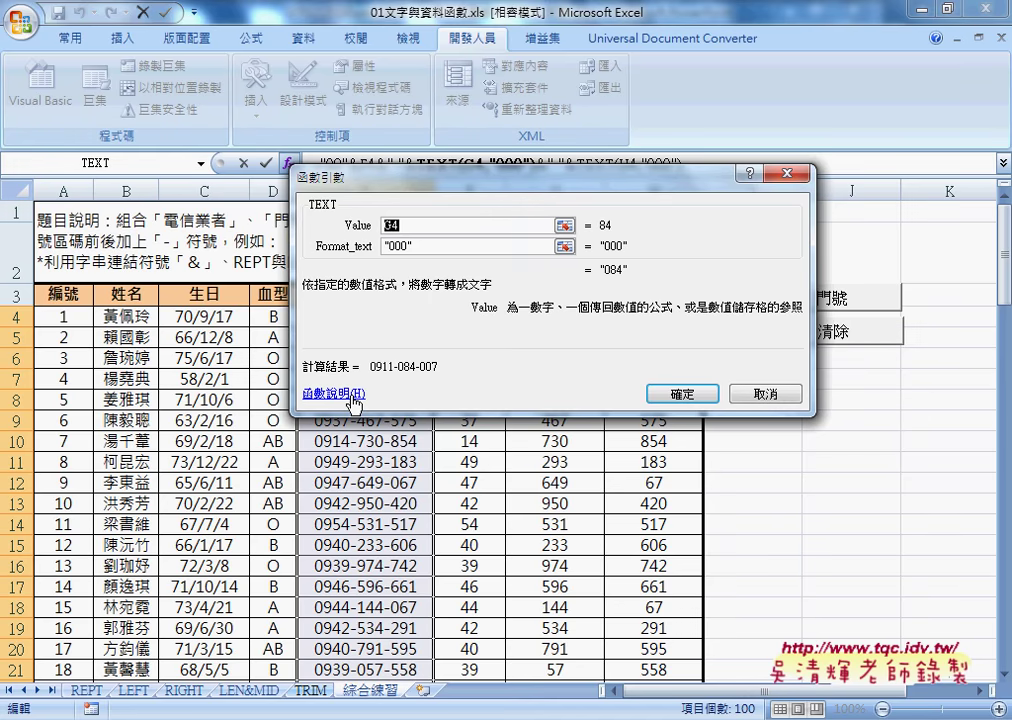
{"action": "left_click", "coordinate": [767, 394]}
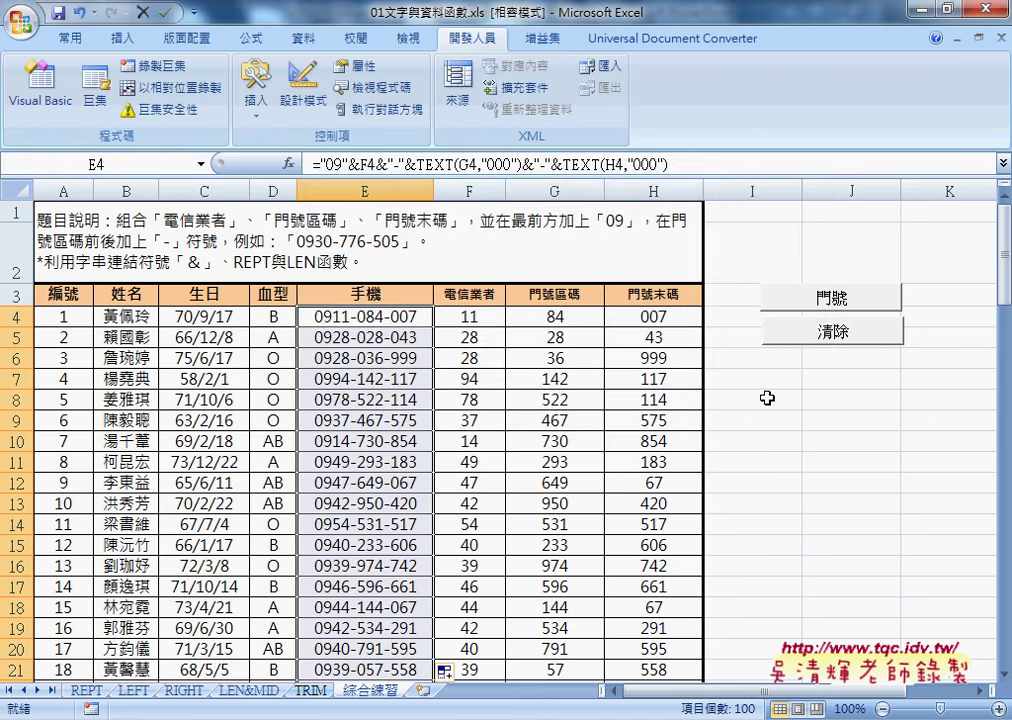
{"action": "left_click", "coordinate": [383, 319]}
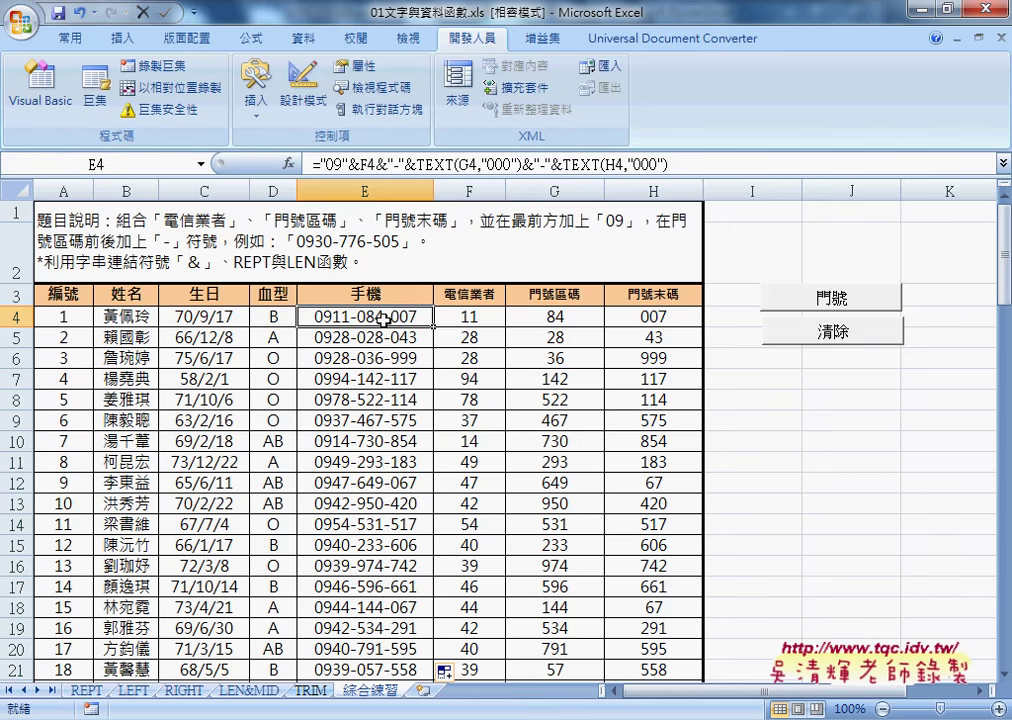
Step: Select E4 through E103 and delete all the phone formulas
{"action": "key", "text": "ctrl+shift+Down"}
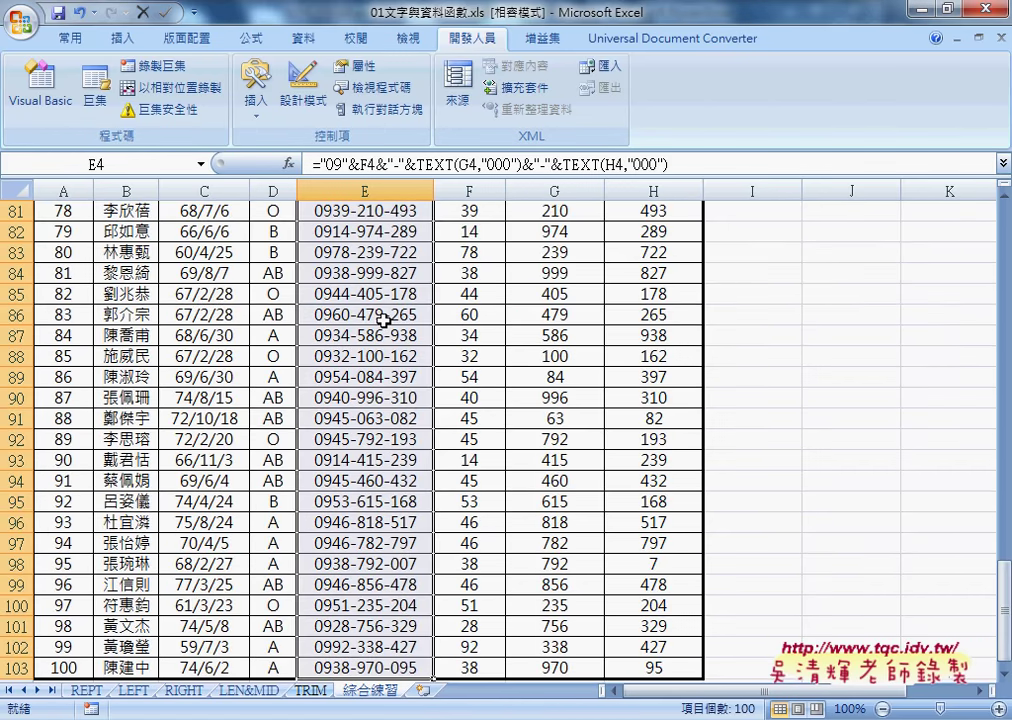
{"action": "key", "text": "Delete"}
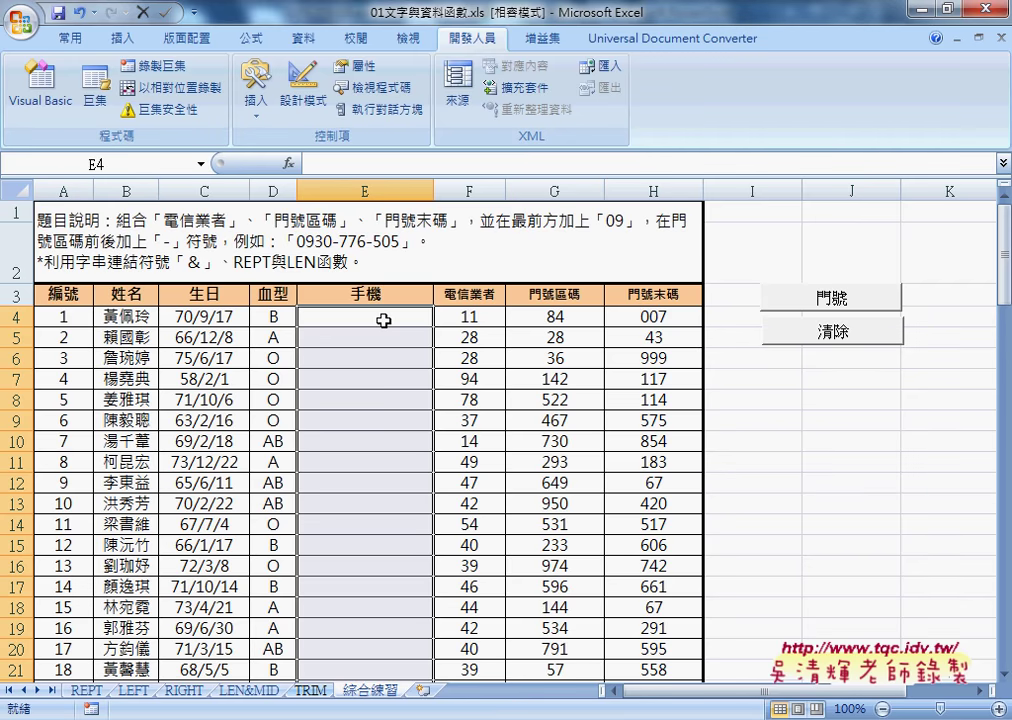
Step: Run the fill macro, then the 清除 macro button twice to empty column E from E4 down
{"action": "left_click", "coordinate": [757, 379]}
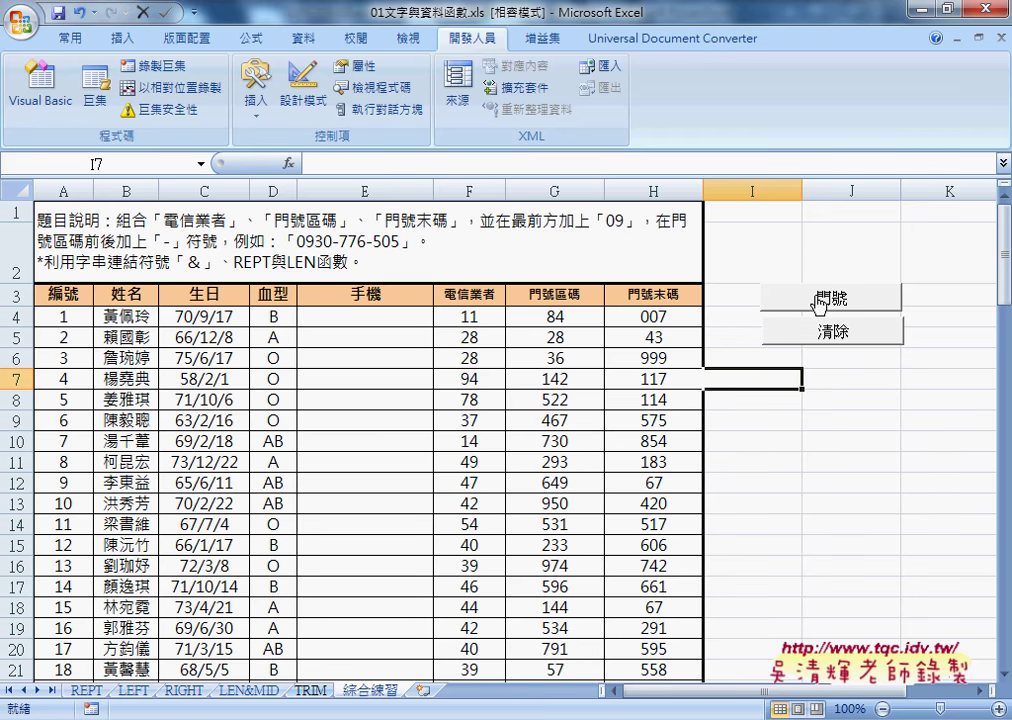
{"action": "left_click", "coordinate": [818, 300]}
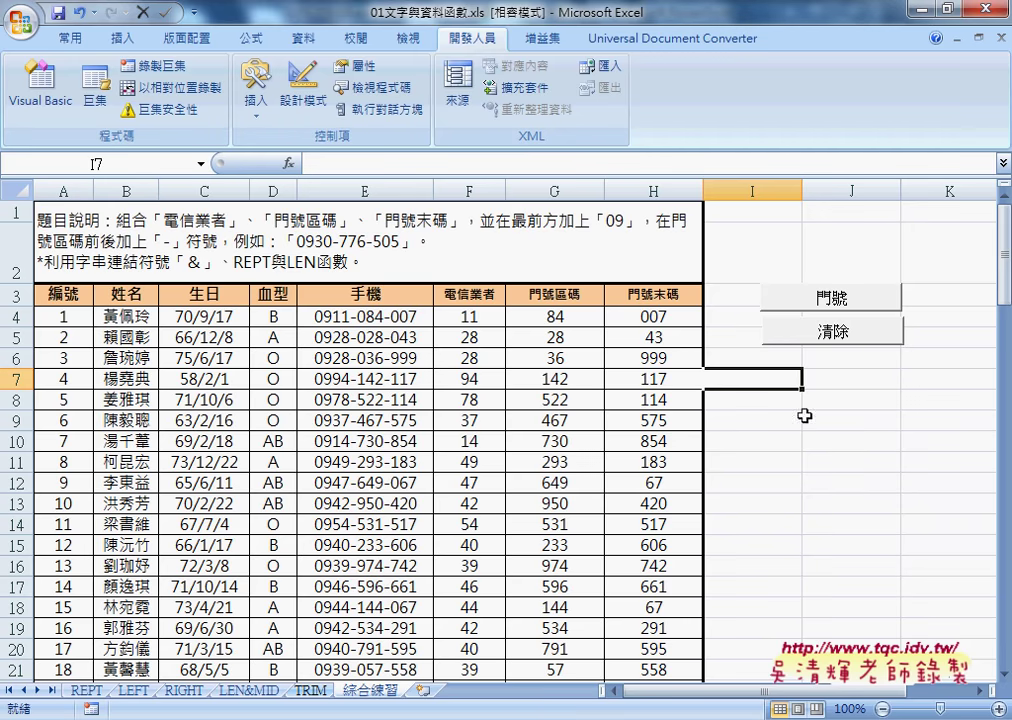
{"action": "left_click", "coordinate": [838, 338]}
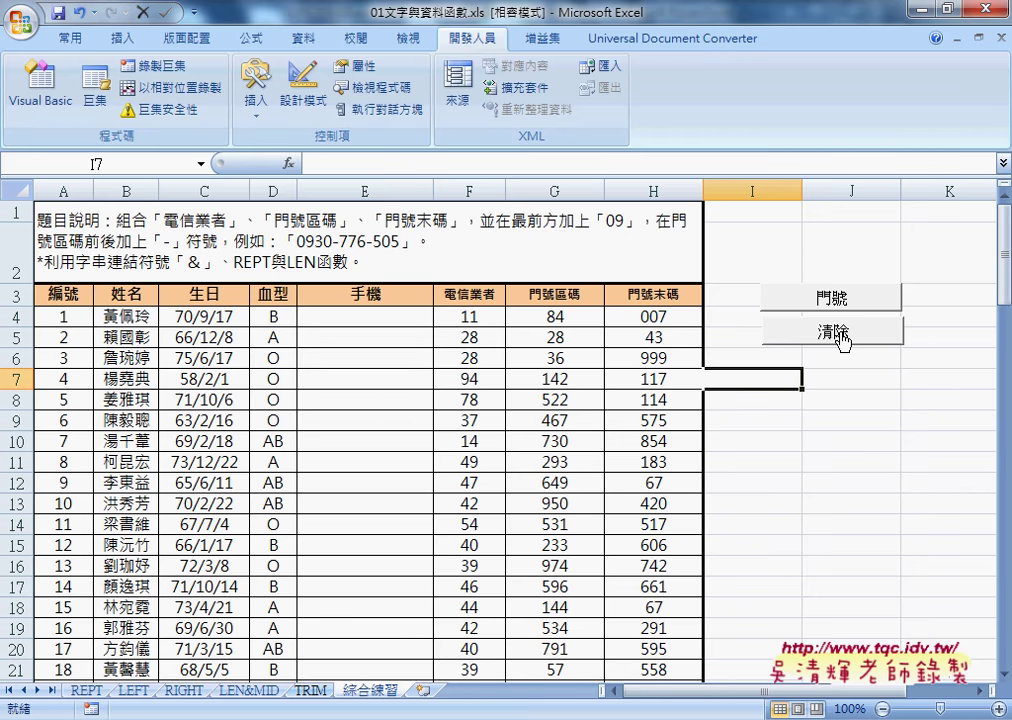
{"action": "left_click", "coordinate": [845, 340]}
{"action": "left_click_drag", "start_coordinate": [840, 365], "coordinate": [822, 378]}
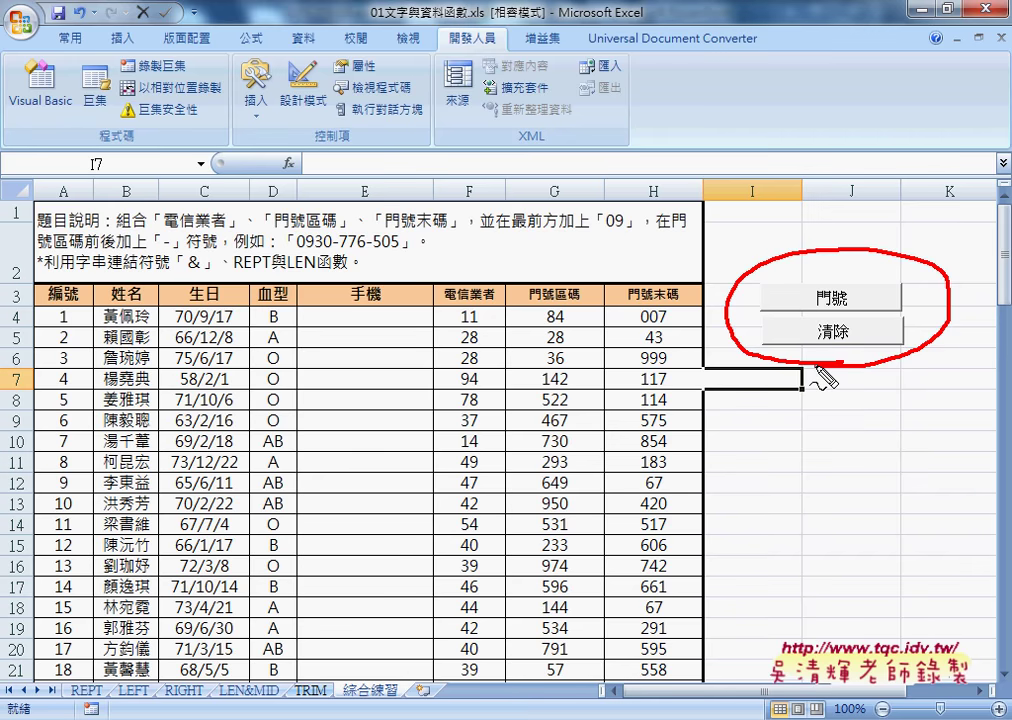
{"action": "key", "text": "Escape"}
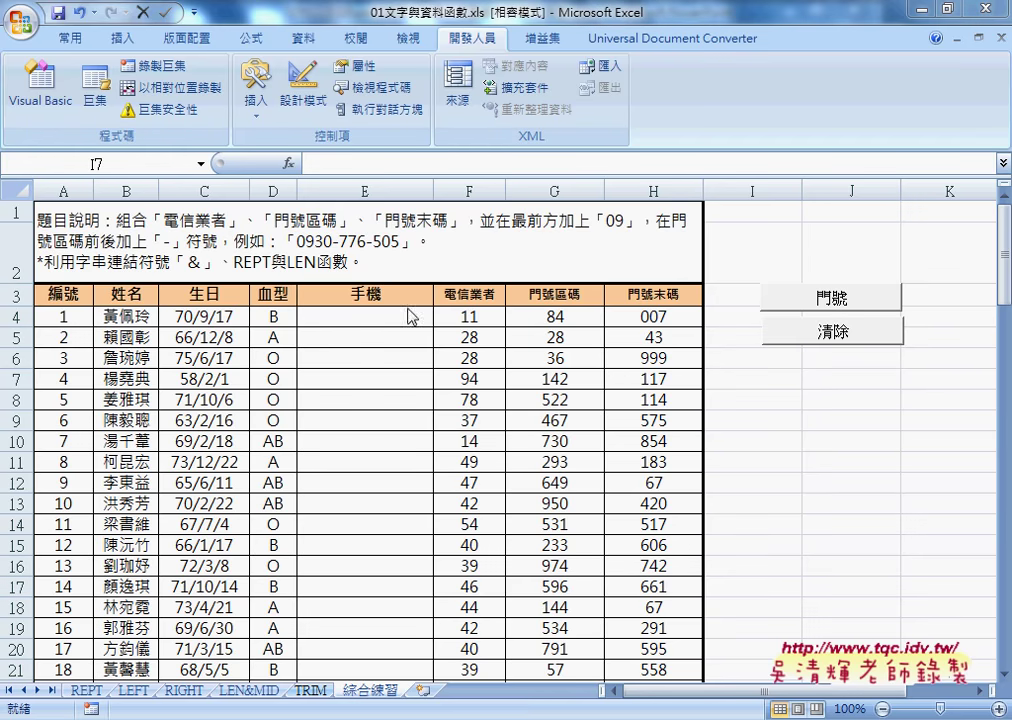
Step: Insert the user-defined 手機 function into cell E4
{"action": "left_click", "coordinate": [390, 316]}
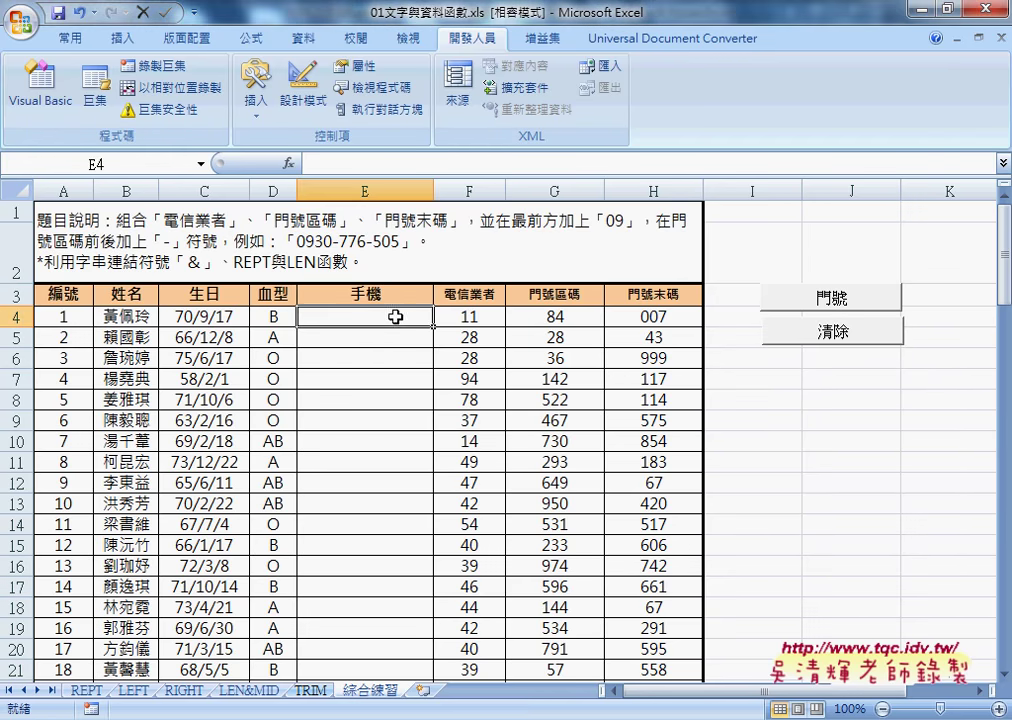
{"action": "left_click", "coordinate": [288, 164]}
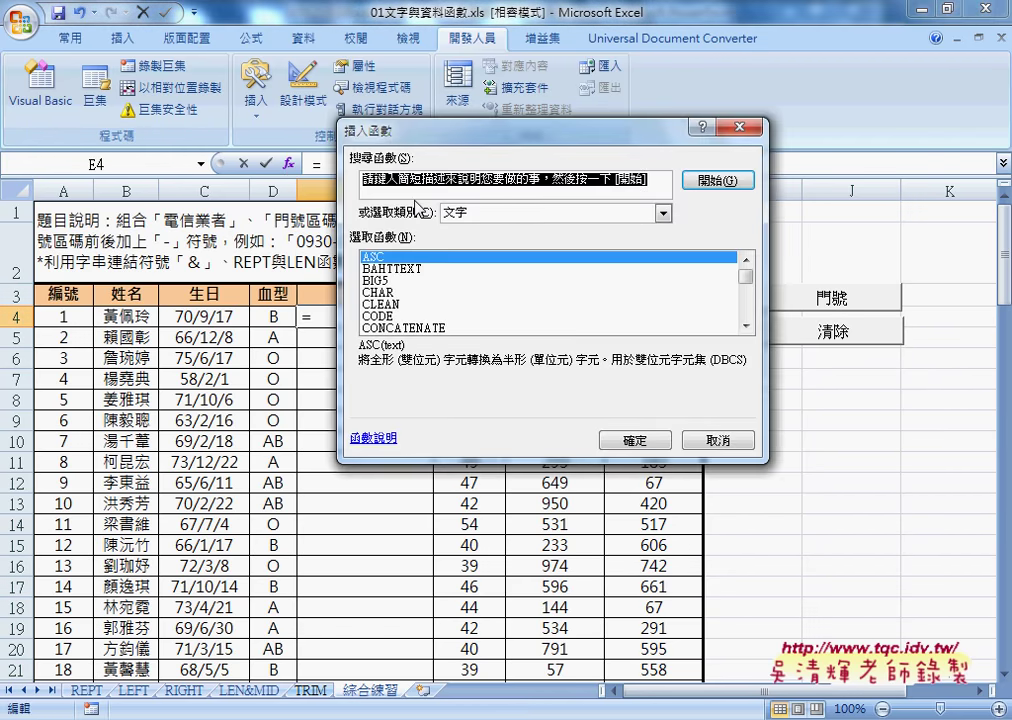
{"action": "left_click", "coordinate": [470, 213]}
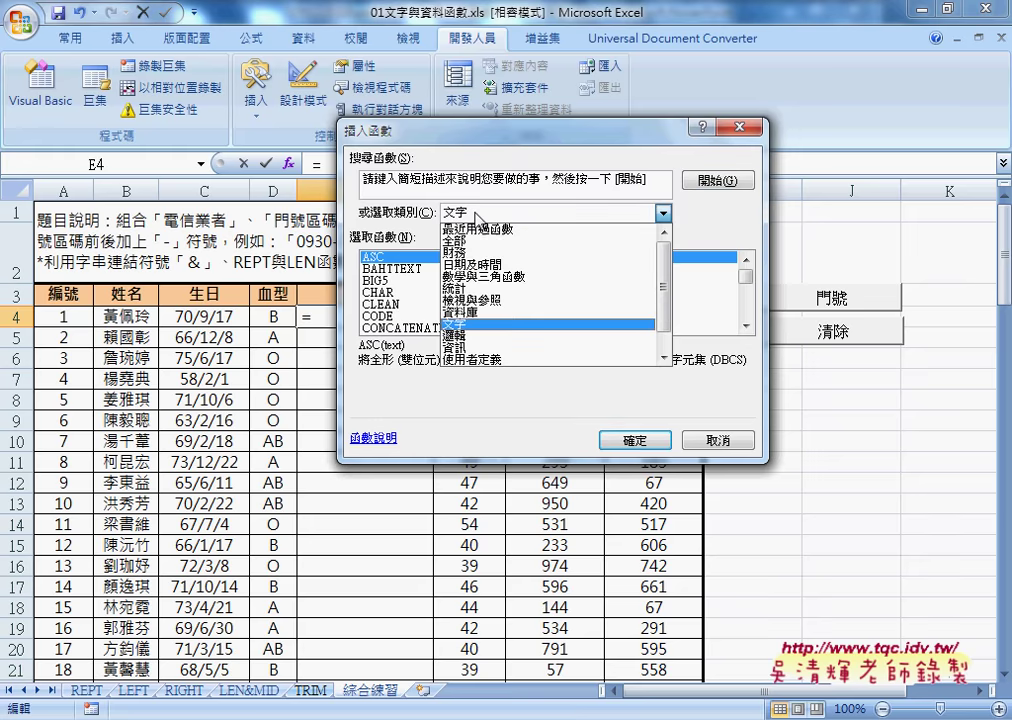
{"action": "left_click", "coordinate": [488, 359]}
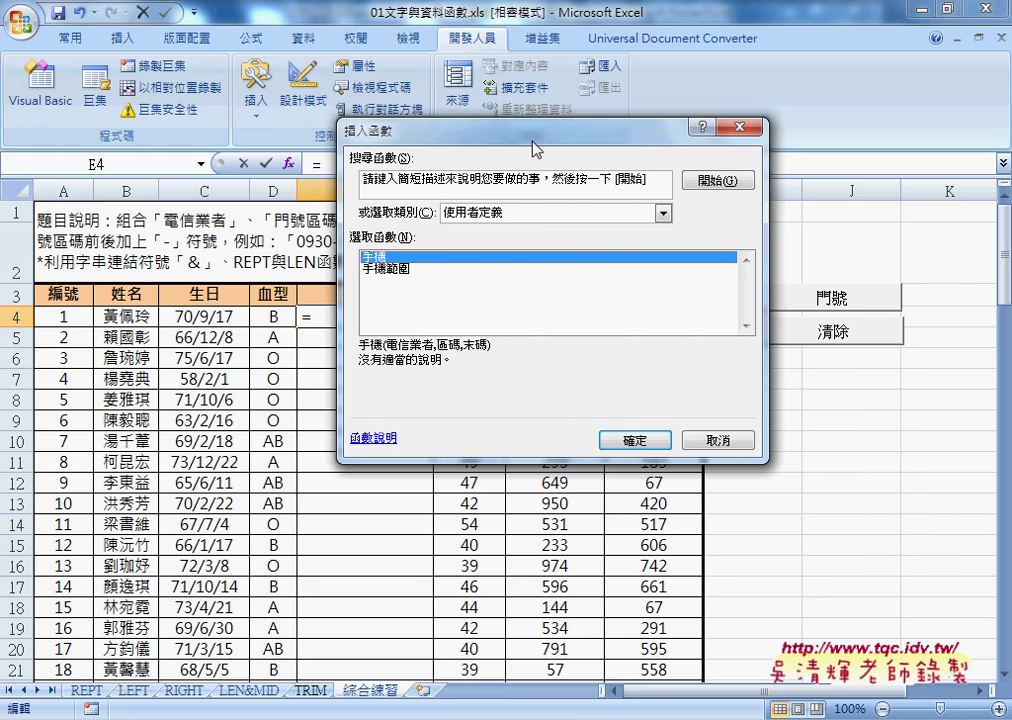
{"action": "left_click_drag", "start_coordinate": [525, 132], "coordinate": [738, 127]}
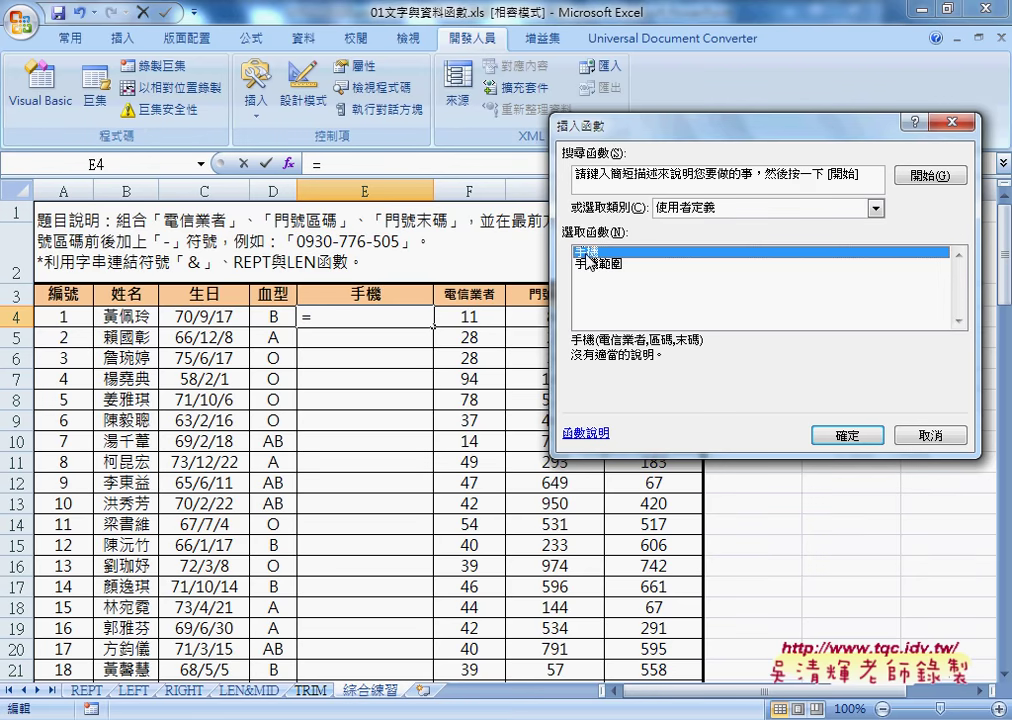
{"action": "left_click", "coordinate": [846, 435]}
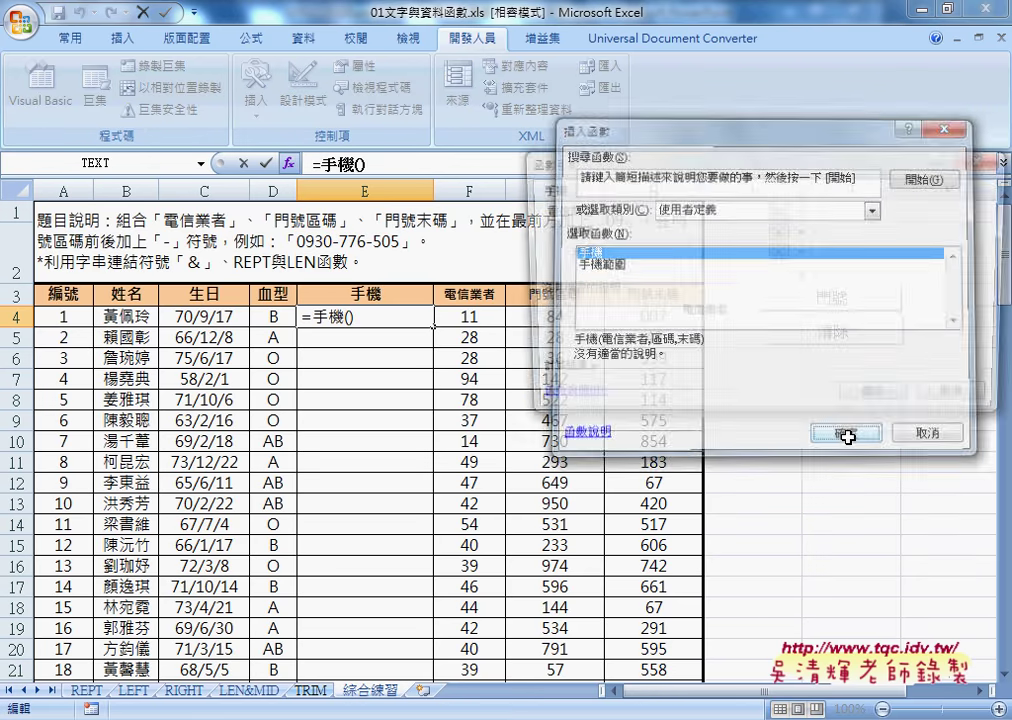
Step: Set 手機 arguments to F4, G4, H4, confirm, and fill the formula down column E
{"action": "left_click_drag", "start_coordinate": [530, 160], "coordinate": [594, 160]}
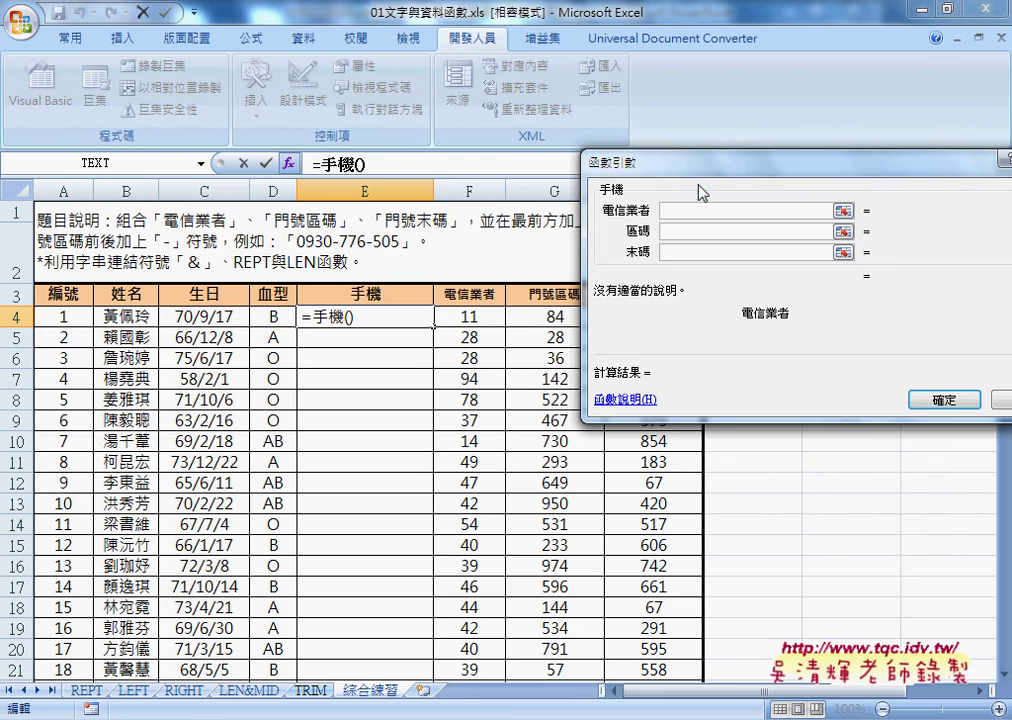
{"action": "left_click", "coordinate": [487, 314]}
{"action": "key", "text": "Tab"}
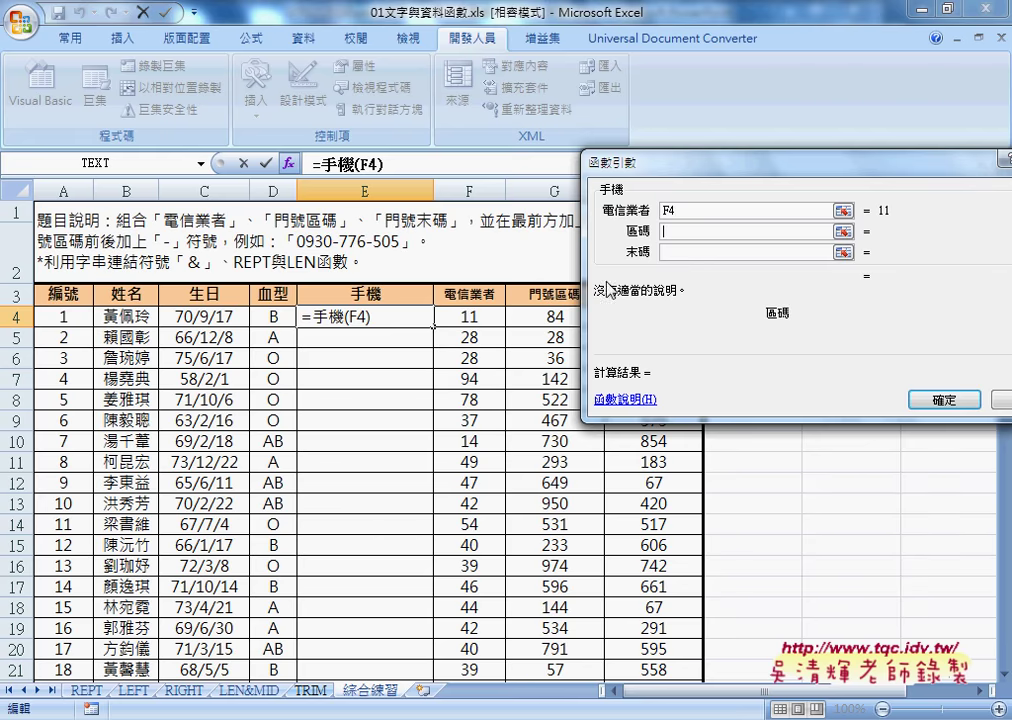
{"action": "left_click", "coordinate": [547, 318]}
{"action": "left_click_drag", "start_coordinate": [620, 161], "coordinate": [694, 161]}
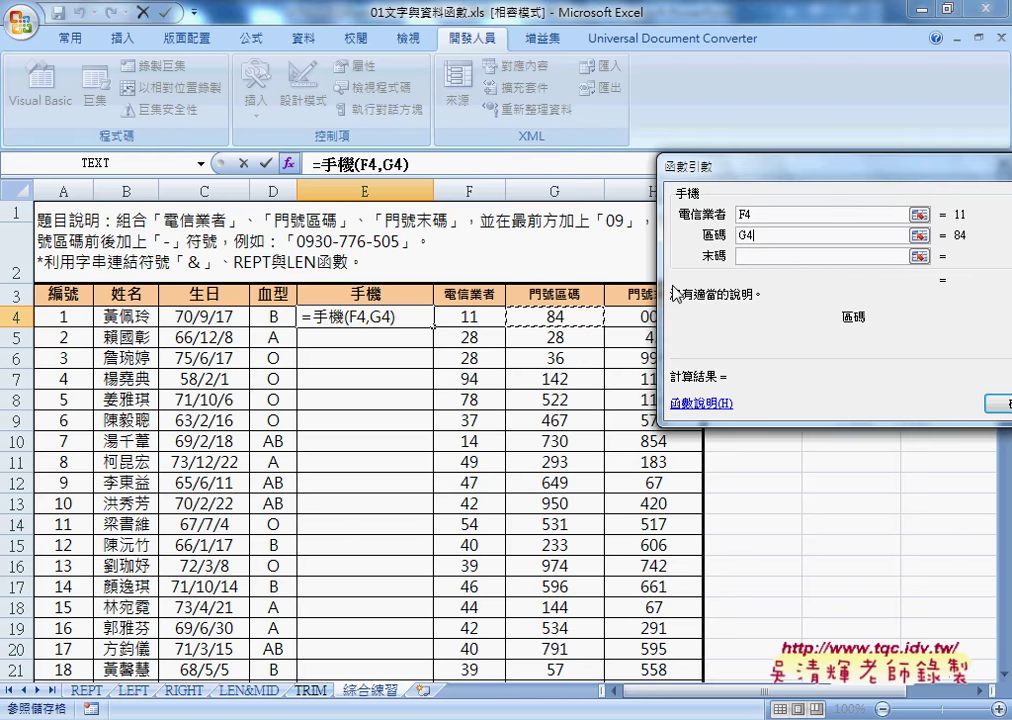
{"action": "left_click", "coordinate": [637, 315]}
{"action": "key", "text": "Tab"}
{"action": "key", "text": "shift+Tab"}
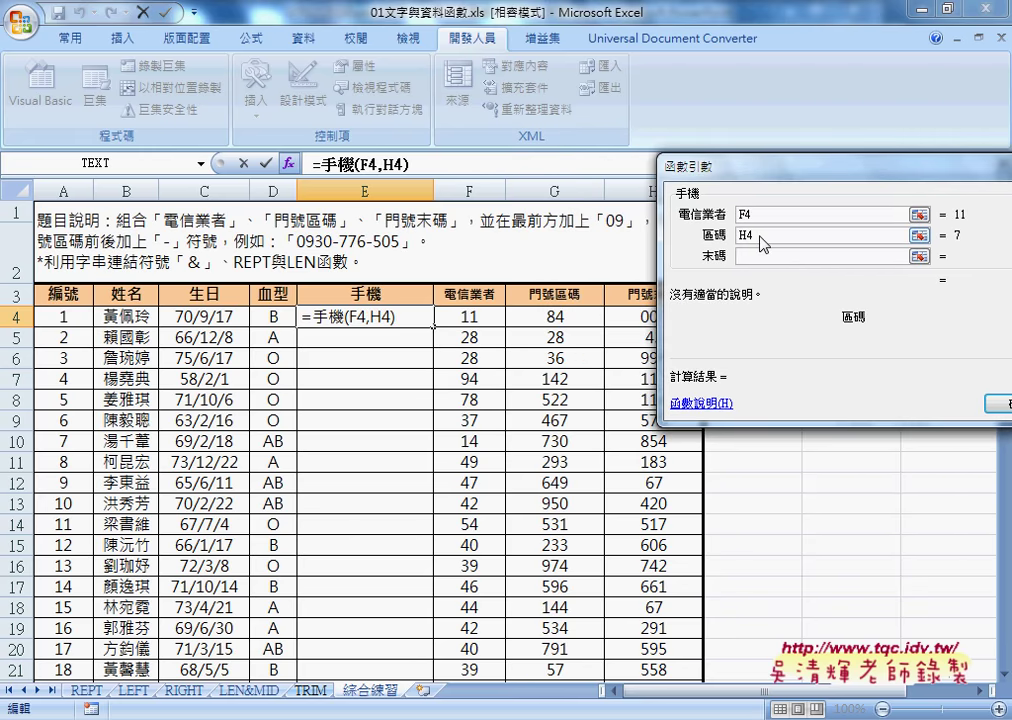
{"action": "left_click", "coordinate": [570, 318]}
{"action": "key", "text": "Tab"}
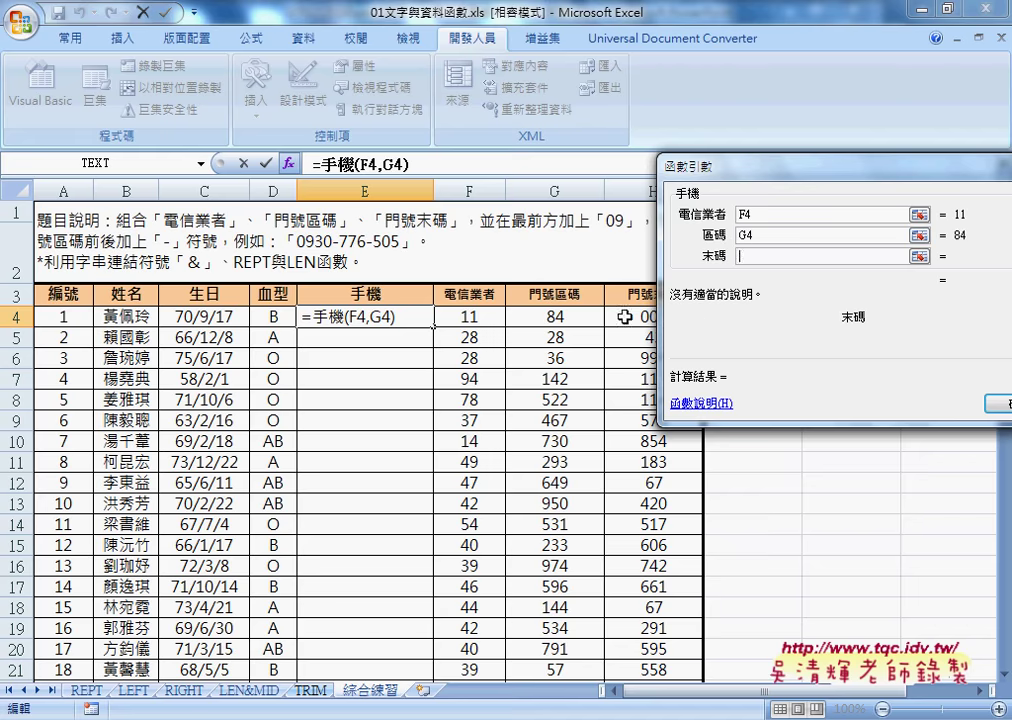
{"action": "left_click", "coordinate": [624, 319]}
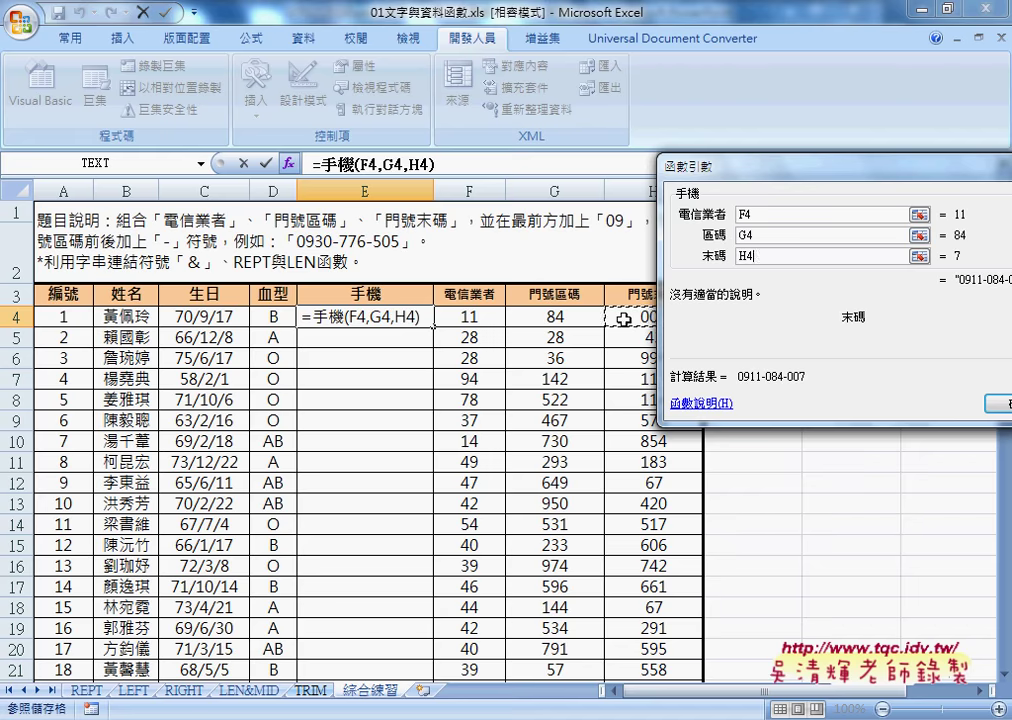
{"action": "left_click", "coordinate": [997, 406]}
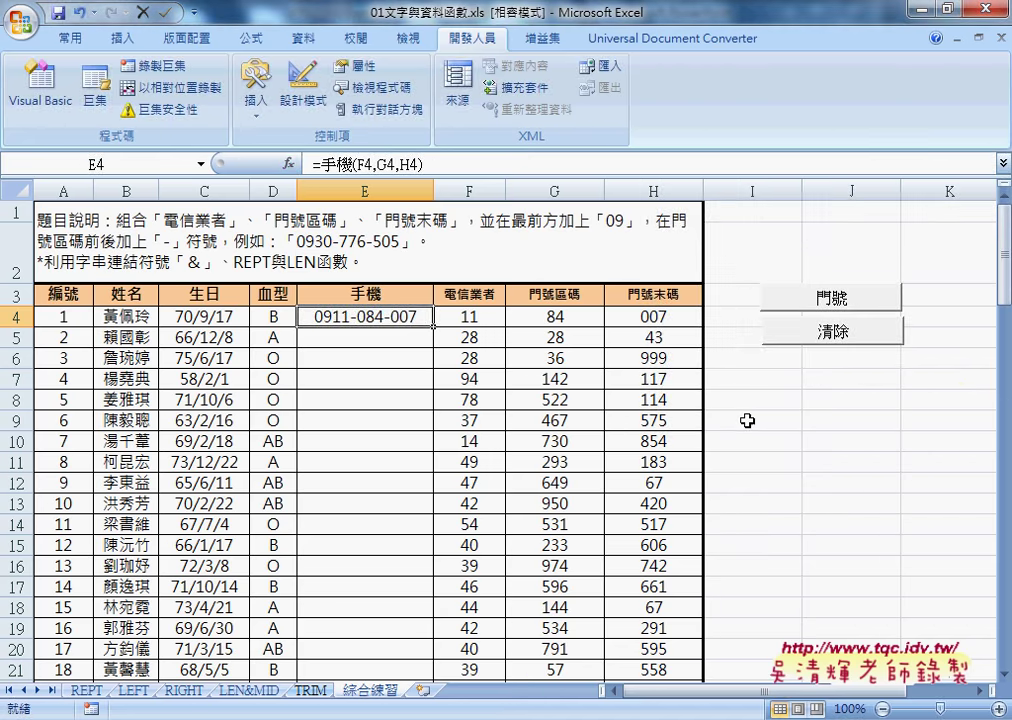
{"action": "double_click", "coordinate": [434, 327]}
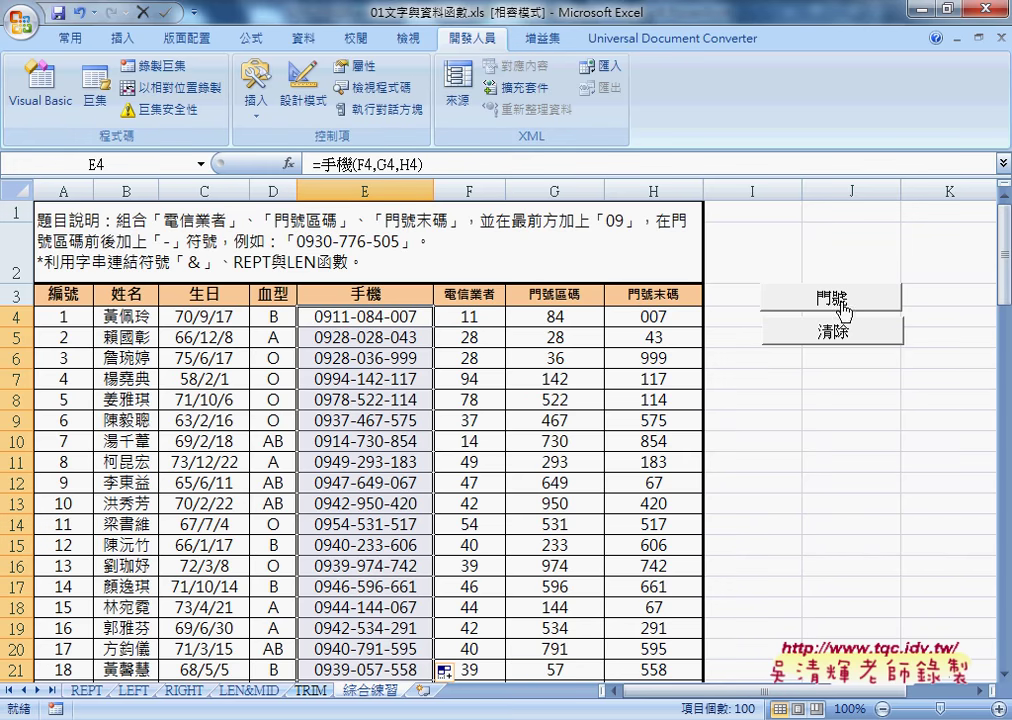
Step: Review E4's =手機(F4,G4,H4) arguments without changes, then select its formula text in the formula bar
{"action": "left_click", "coordinate": [289, 163]}
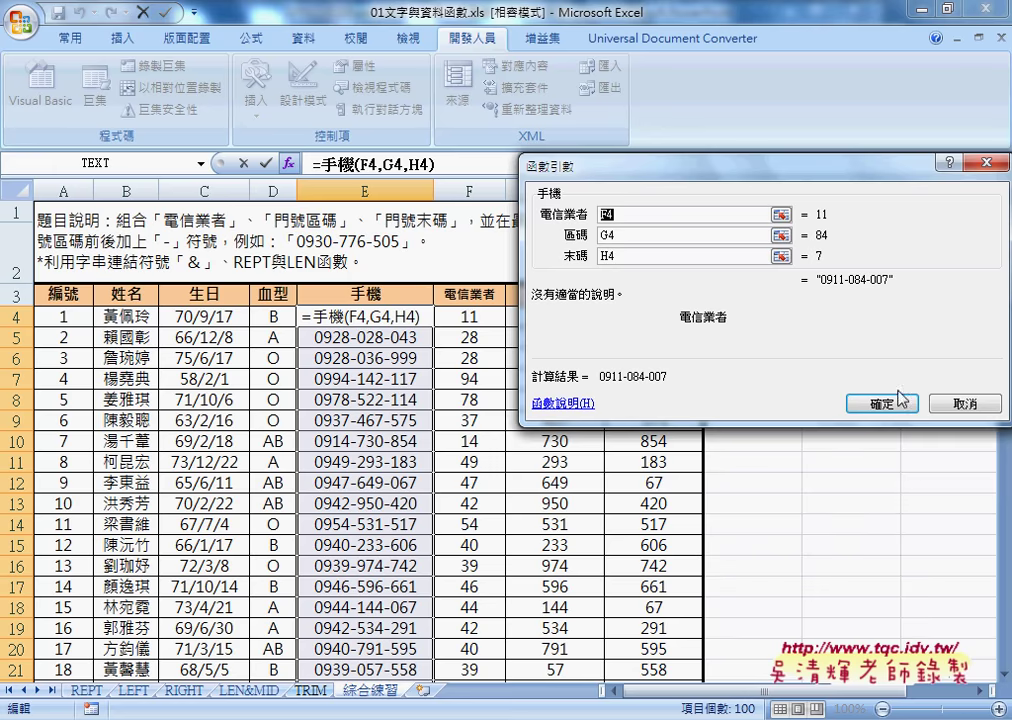
{"action": "left_click", "coordinate": [925, 398]}
{"action": "left_click_drag", "start_coordinate": [425, 163], "coordinate": [306, 163]}
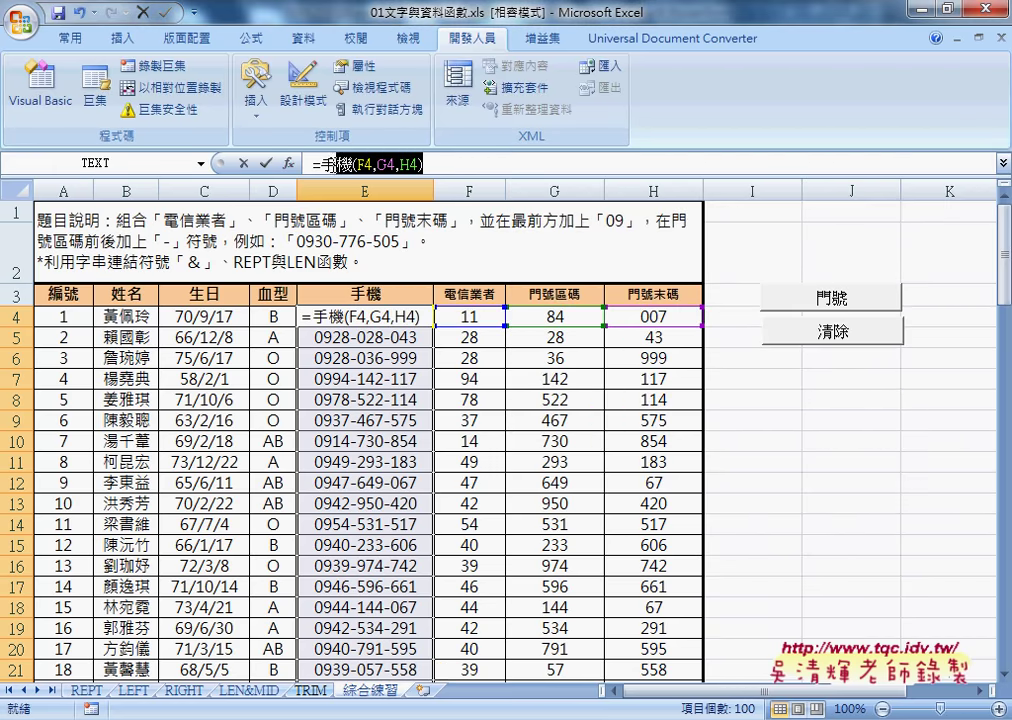
Step: Delete E4's formula, then cancel Insert Function to restore =手機(F4,G4,H4), and click H17
{"action": "key", "text": "Delete"}
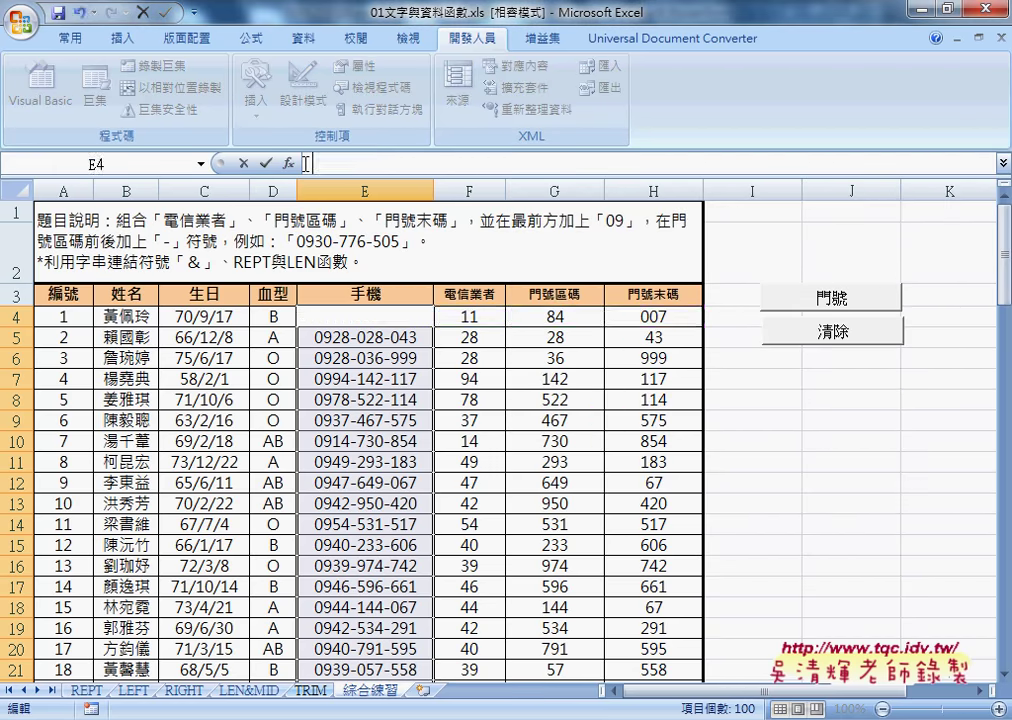
{"action": "left_click", "coordinate": [289, 163]}
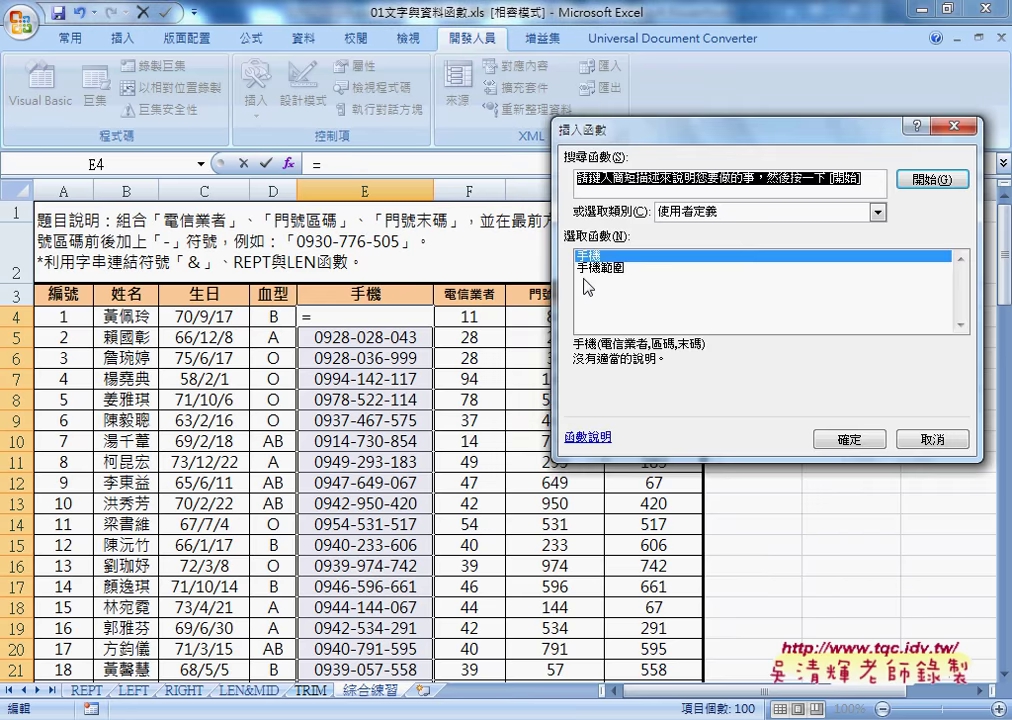
{"action": "left_click", "coordinate": [697, 214]}
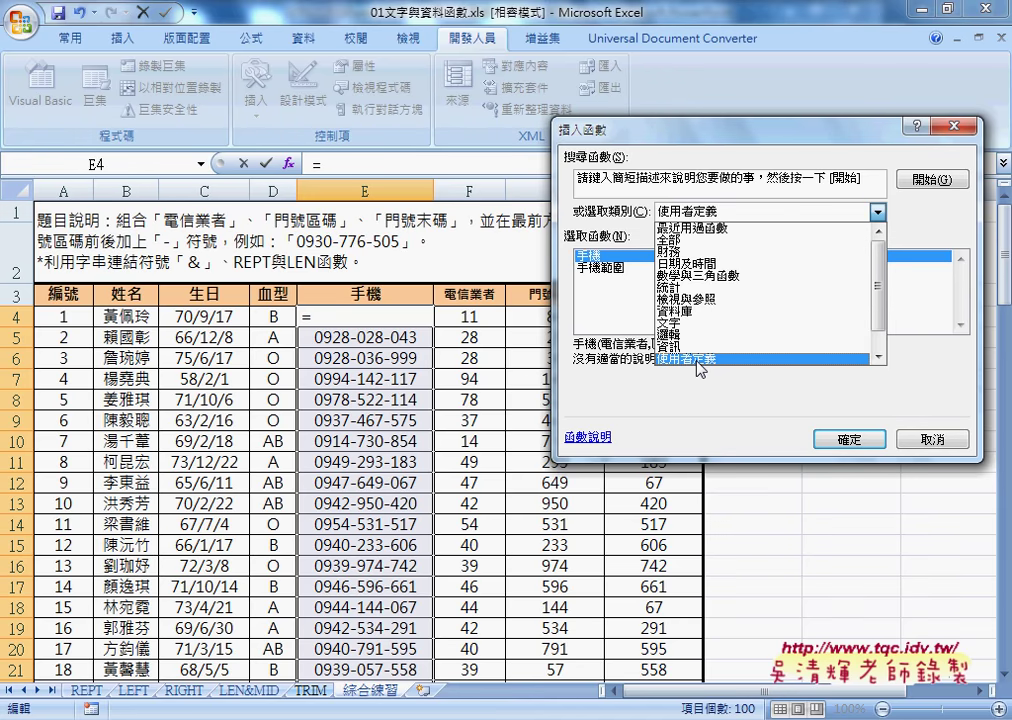
{"action": "left_click", "coordinate": [698, 359]}
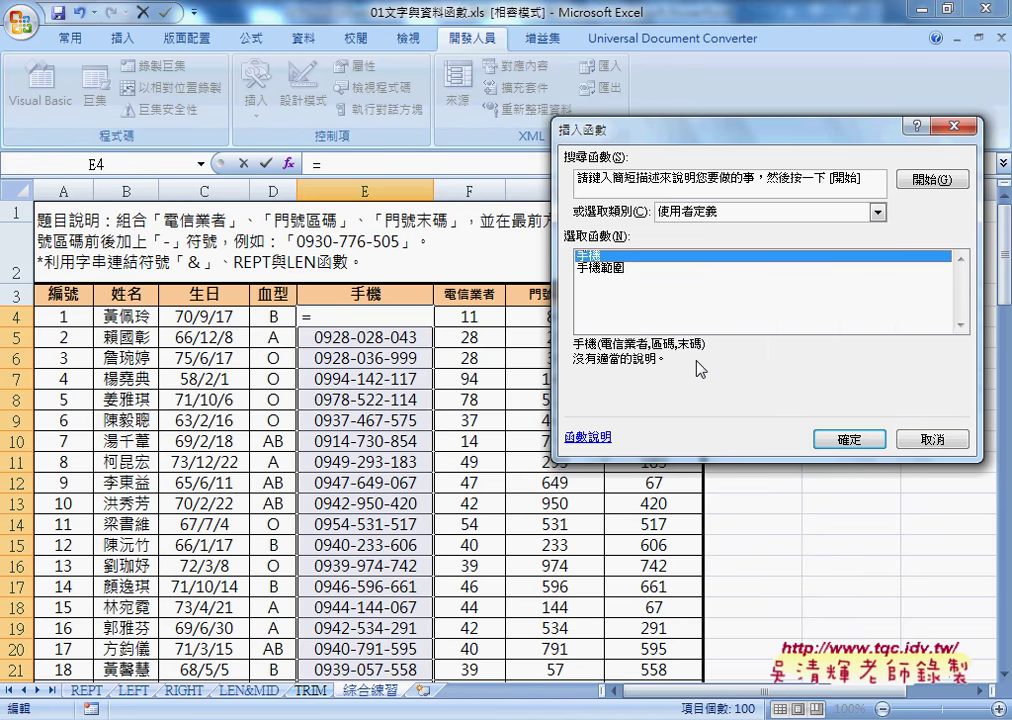
{"action": "left_click", "coordinate": [928, 441]}
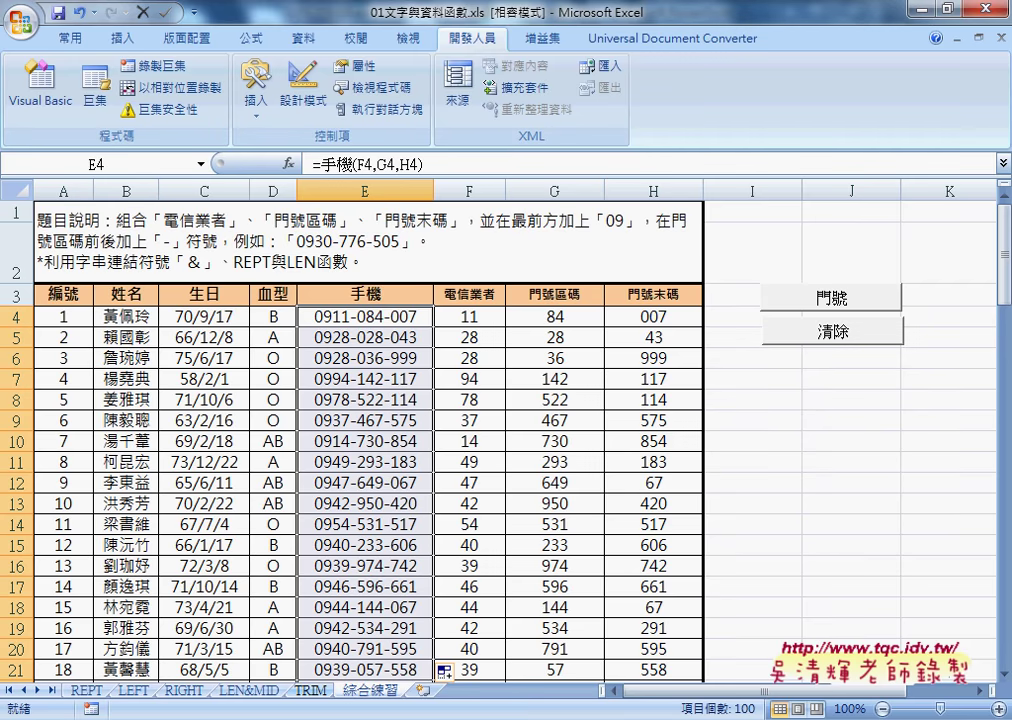
{"action": "mouse_move", "coordinate": [394, 716]}
{"action": "left_click", "coordinate": [612, 586]}
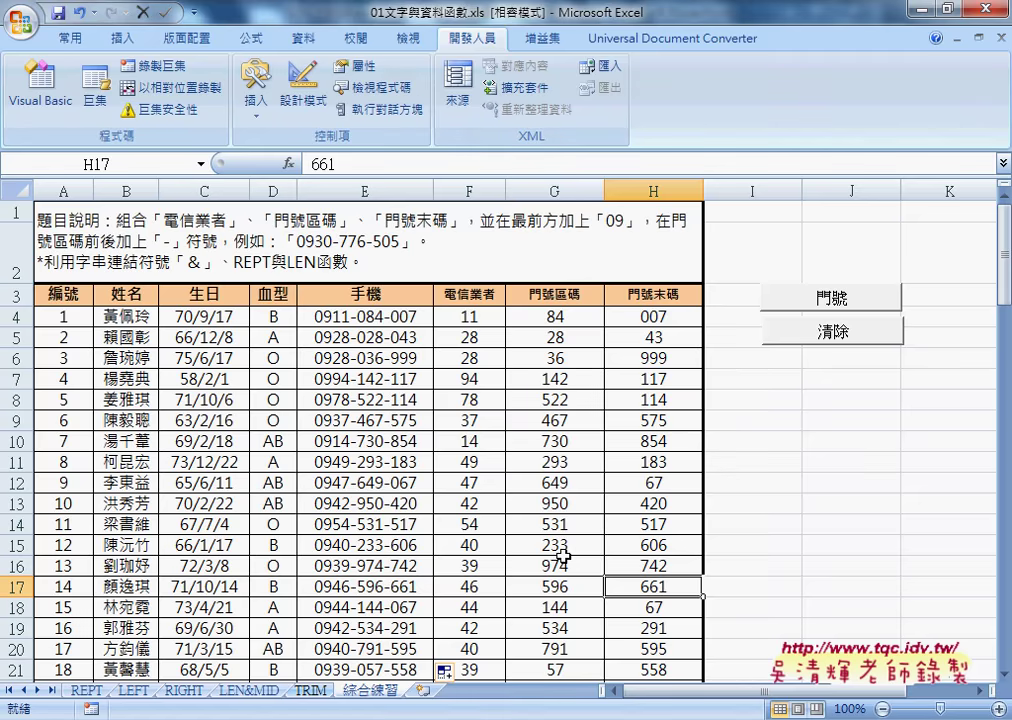
Step: Switch to the Chrome window showing the _程式碼 Google Docs notes at 4.綜合練習1
{"action": "key", "text": "alt+Tab"}
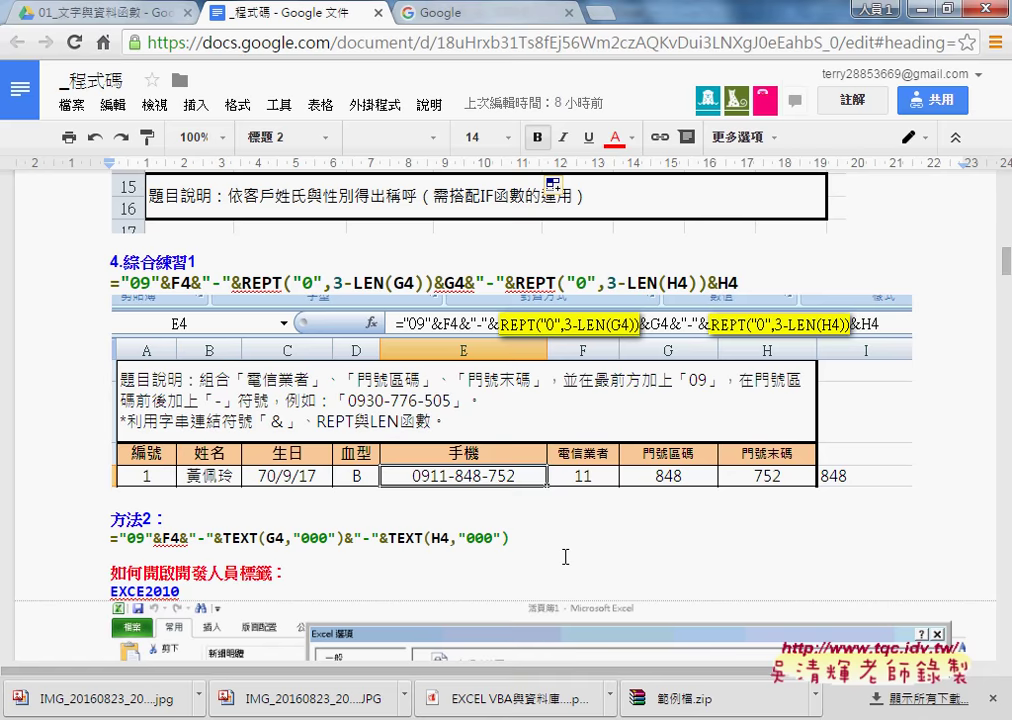